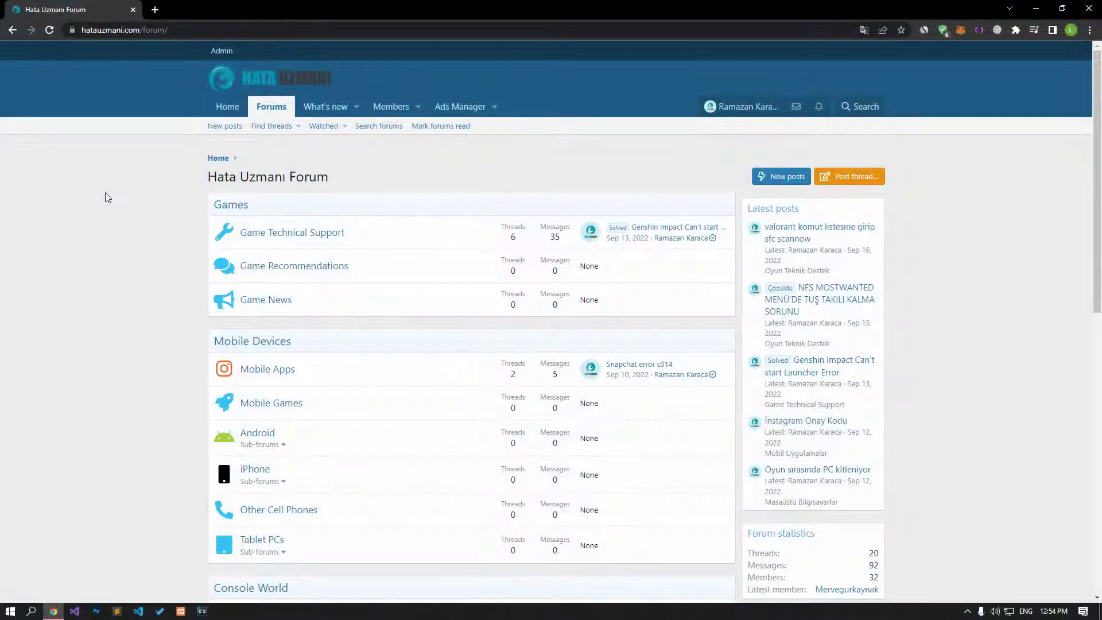
Go from the forum index via Post thread to the Warzone 2.0 0xc0000005 fix article
scroll(105, 194, down, 9)
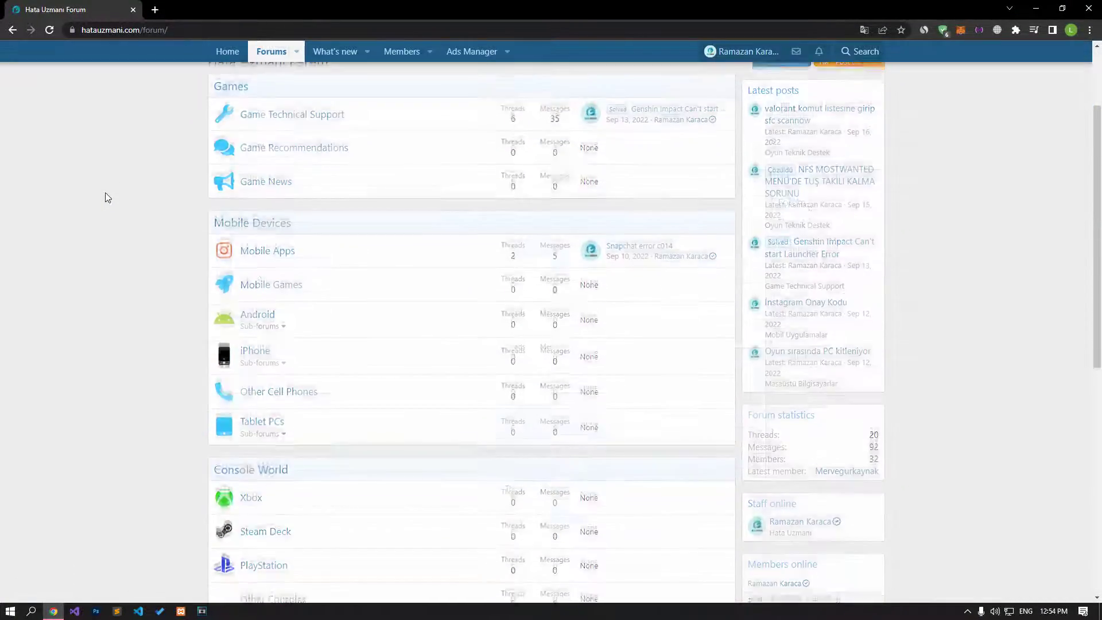
scroll(105, 198, up, 10)
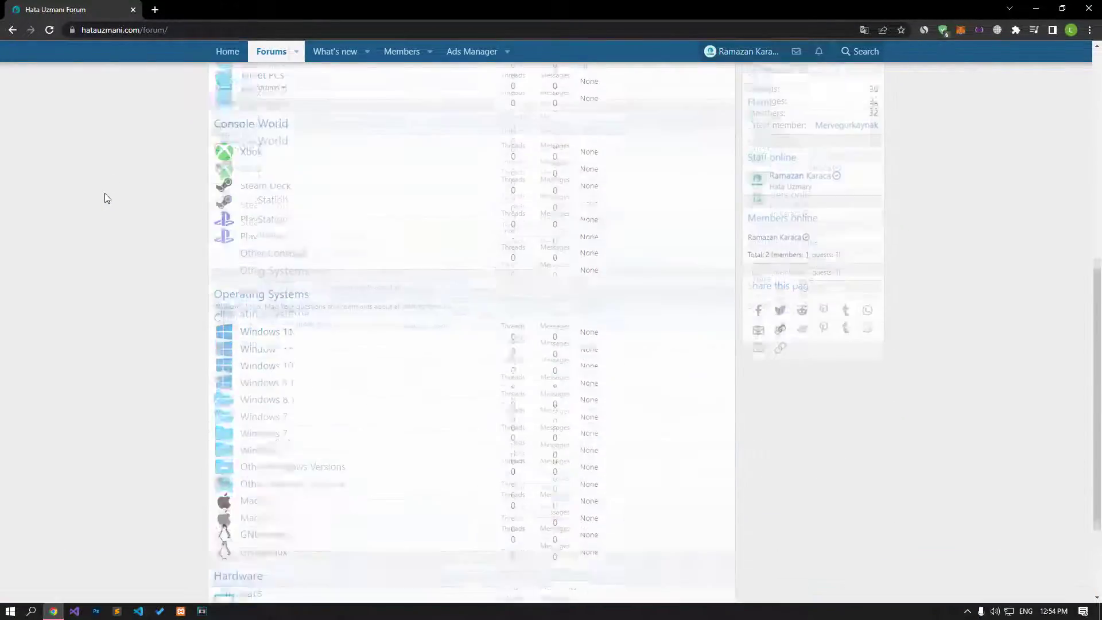
scroll(104, 198, up, 2)
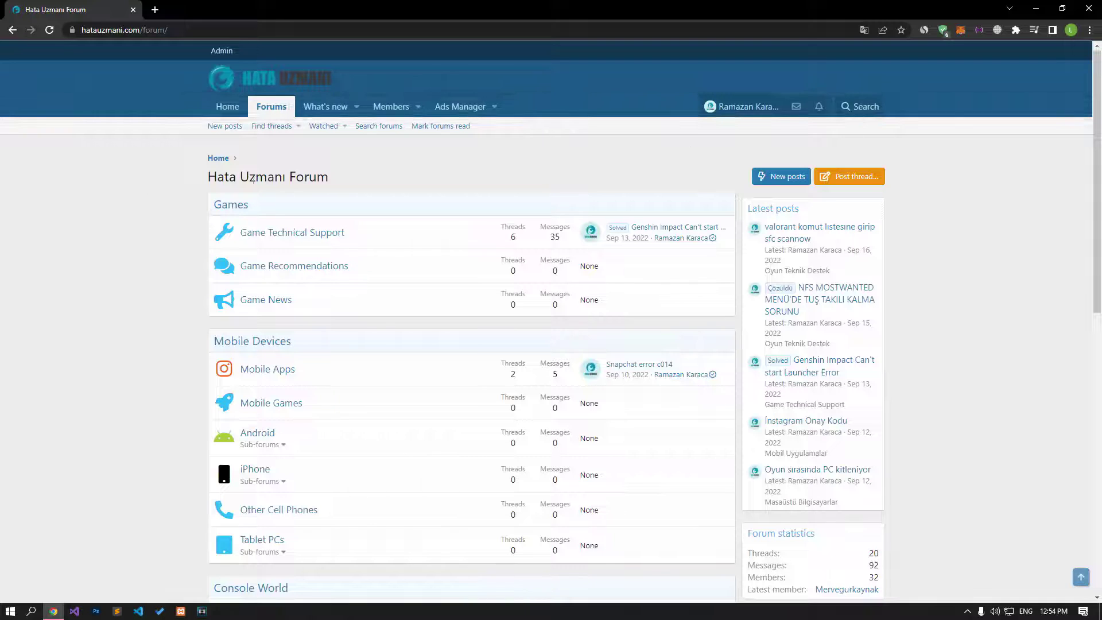
click(873, 175)
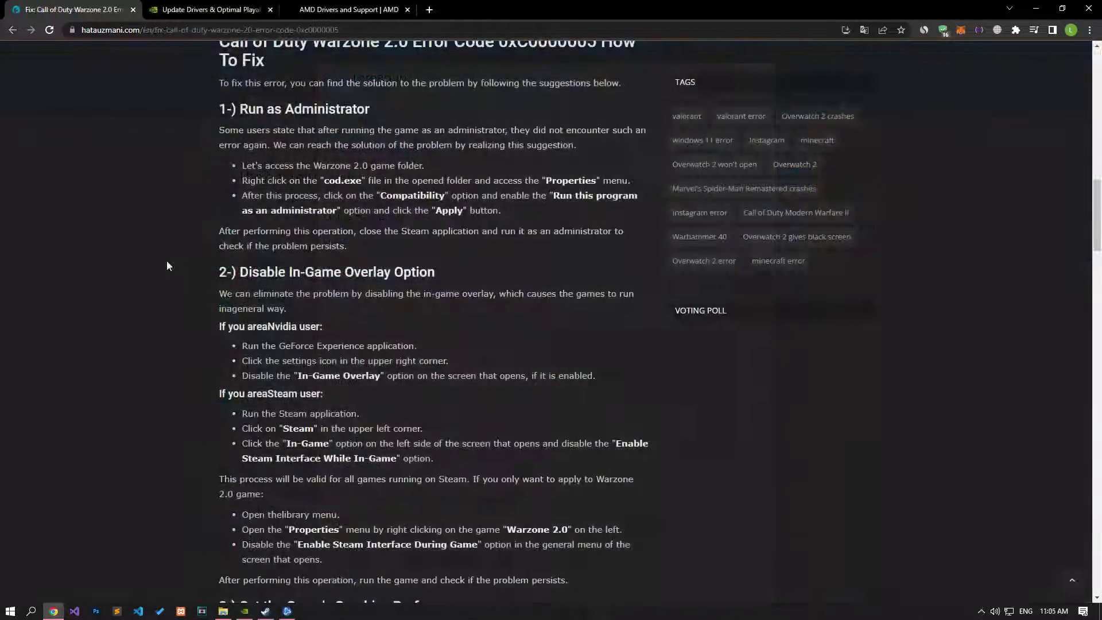
scroll(168, 265, down, 1)
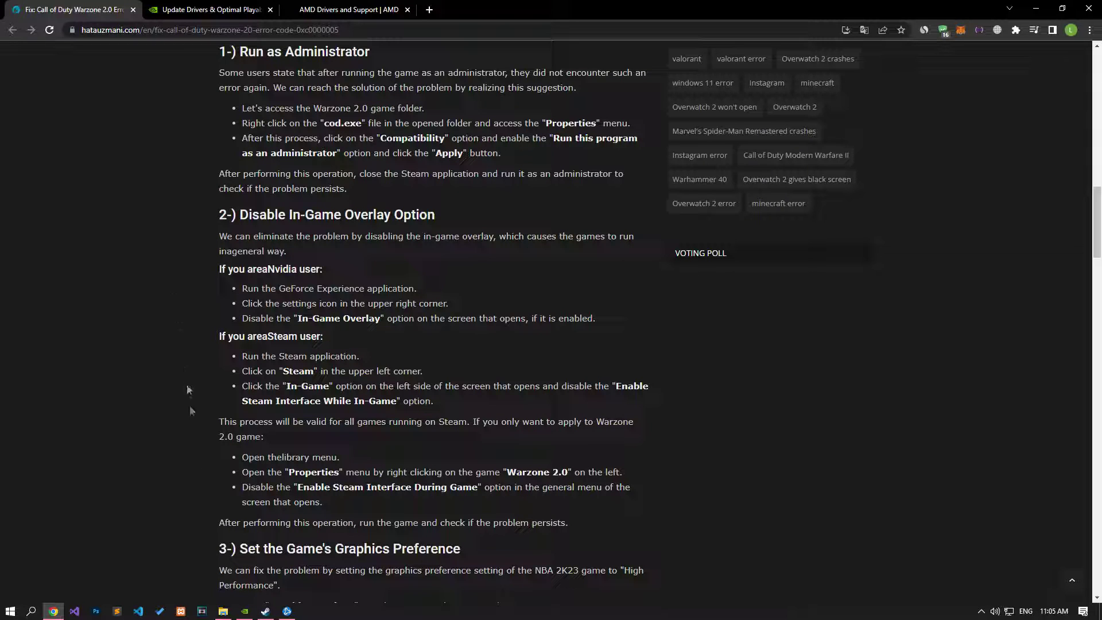
Open the Steam shortcut's file location to reach steam.exe in Program Files (x86)\Steam
click(226, 611)
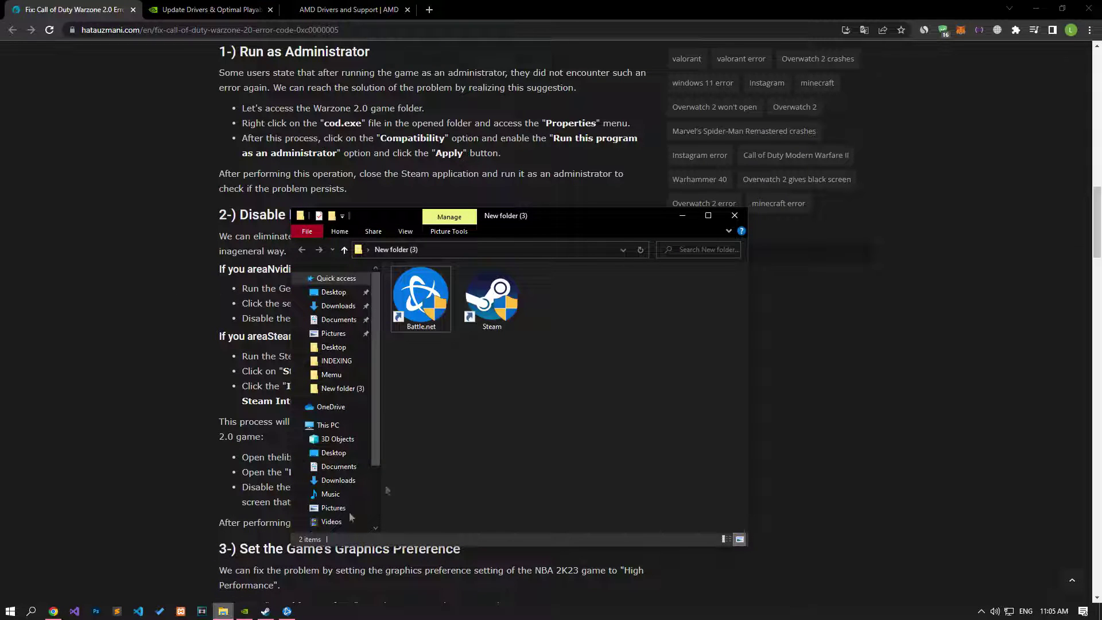
click(498, 325)
double_click(501, 326)
right_click(501, 326)
click(515, 318)
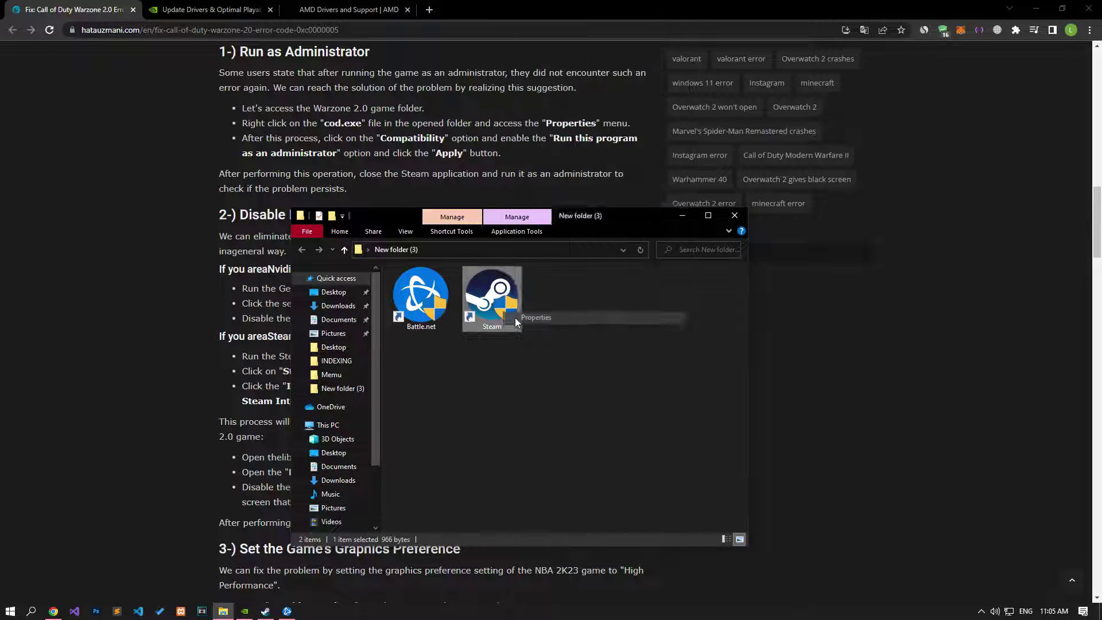
click(553, 494)
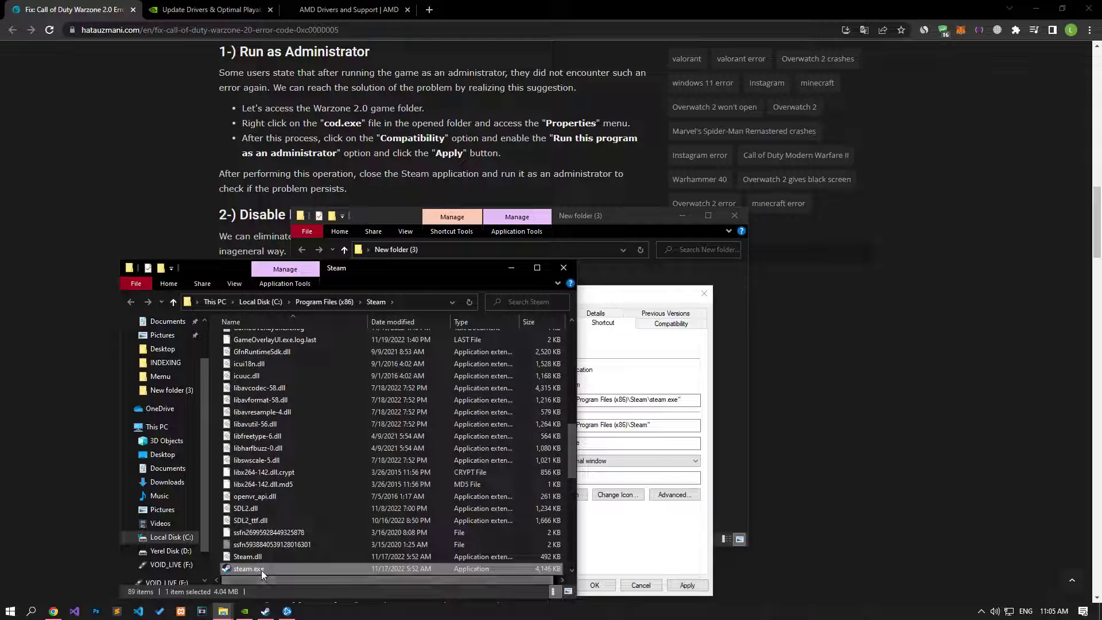
Set steam.exe to always run as administrator, close its windows, and select the Battle.net shortcut
right_click(263, 569)
click(297, 561)
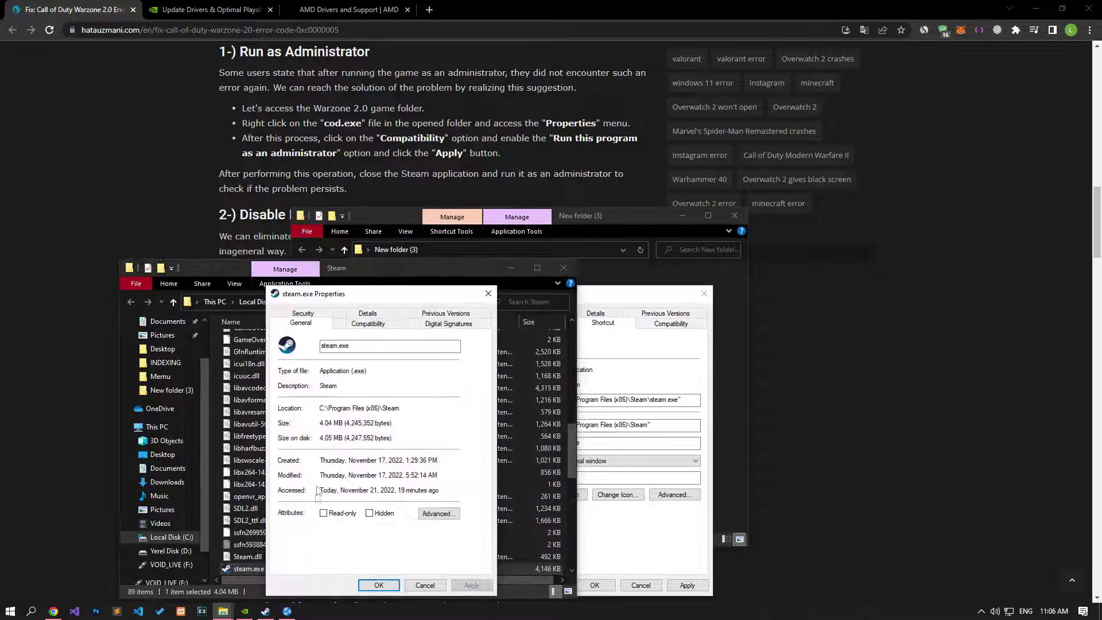
click(368, 322)
click(286, 506)
click(379, 585)
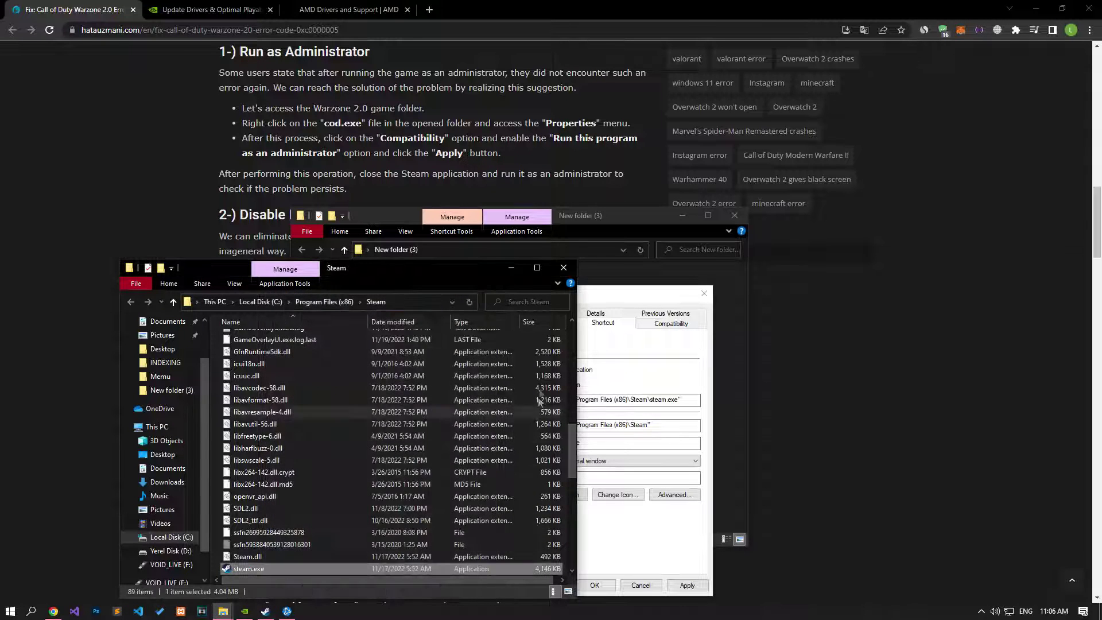
click(563, 268)
click(705, 294)
click(434, 294)
right_click(433, 287)
Make Battle.net Launcher.exe in the Battle.net install folder run as administrator
click(458, 591)
click(486, 495)
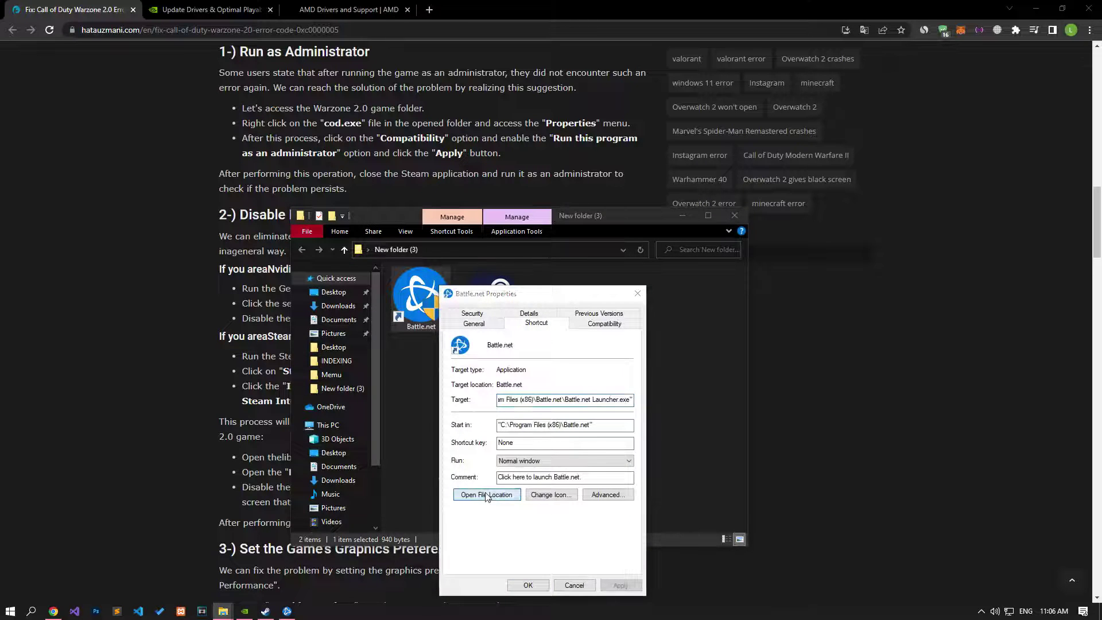
right_click(252, 387)
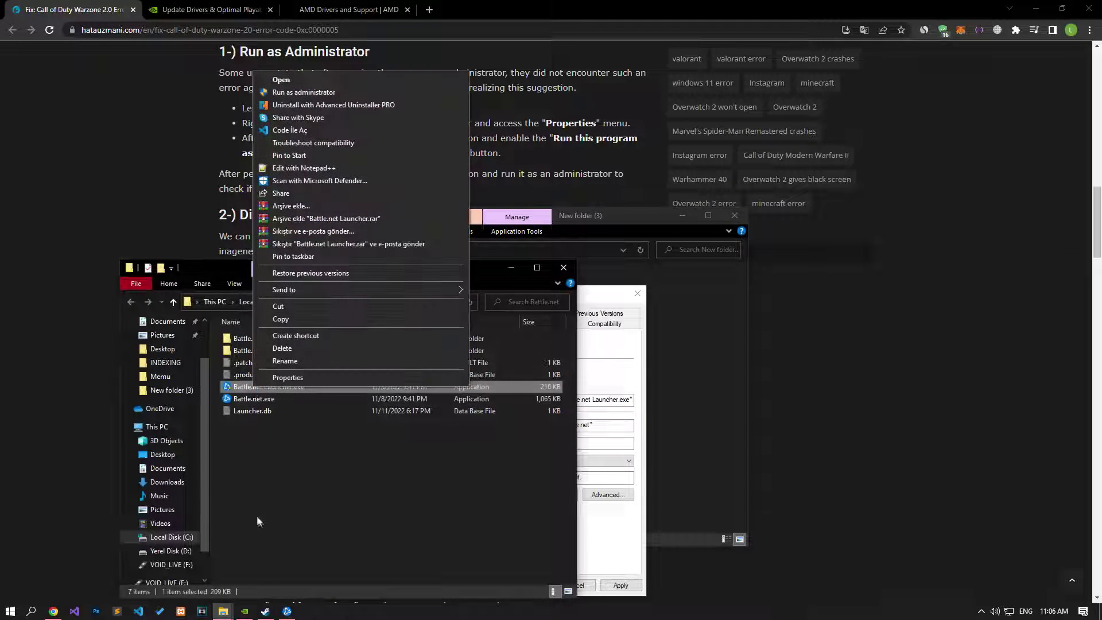
click(293, 377)
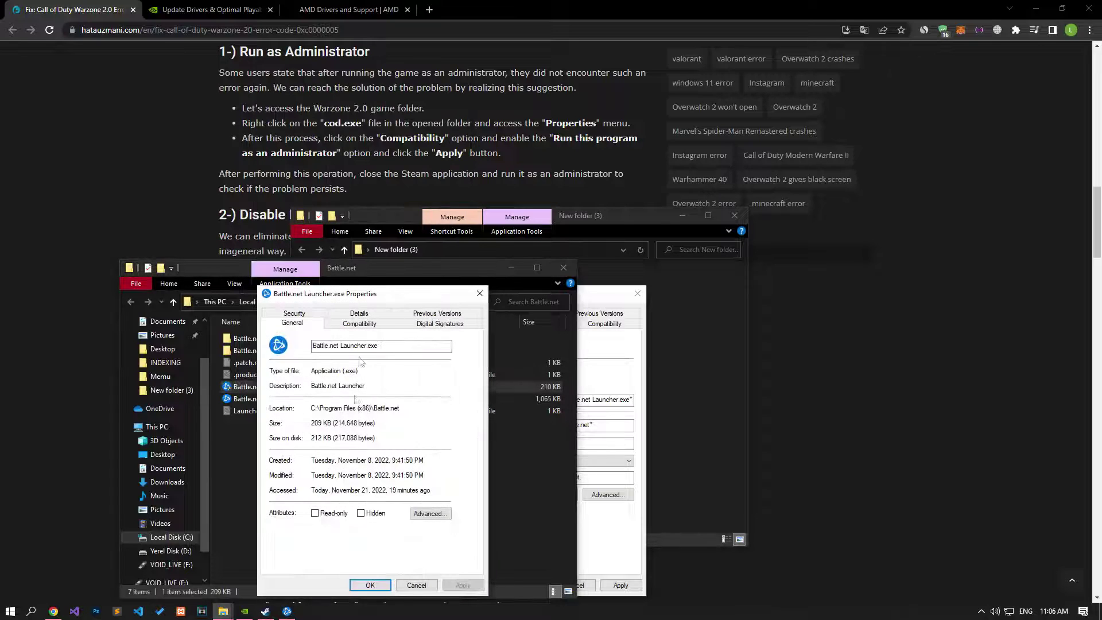
click(359, 323)
click(278, 505)
click(462, 584)
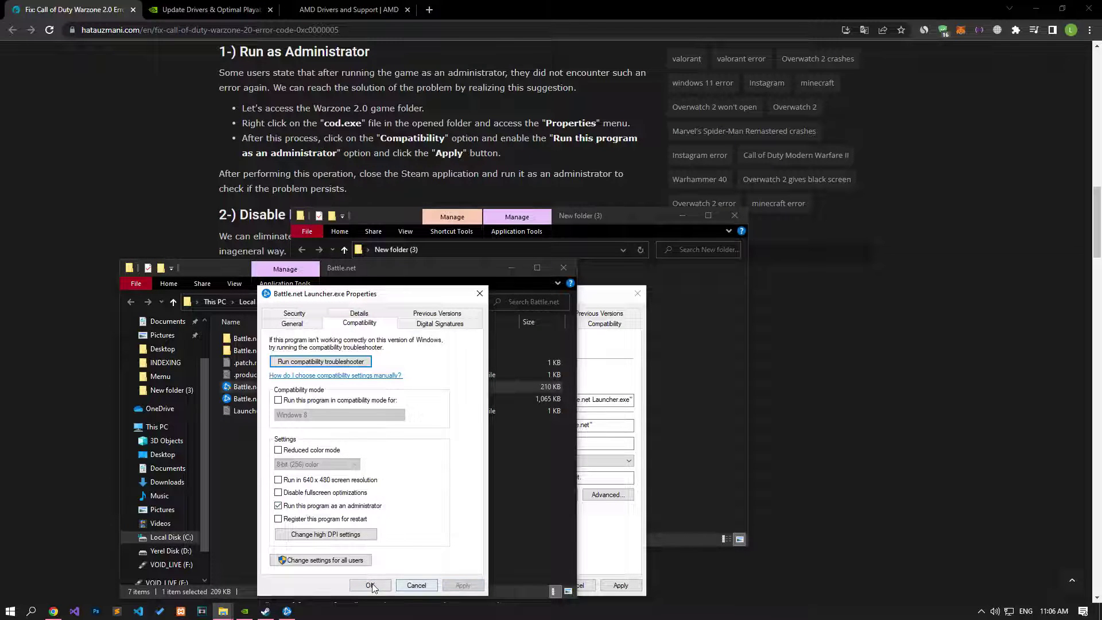
click(370, 584)
Set Battle.net.exe to run as administrator and close the Battle.net windows
click(272, 398)
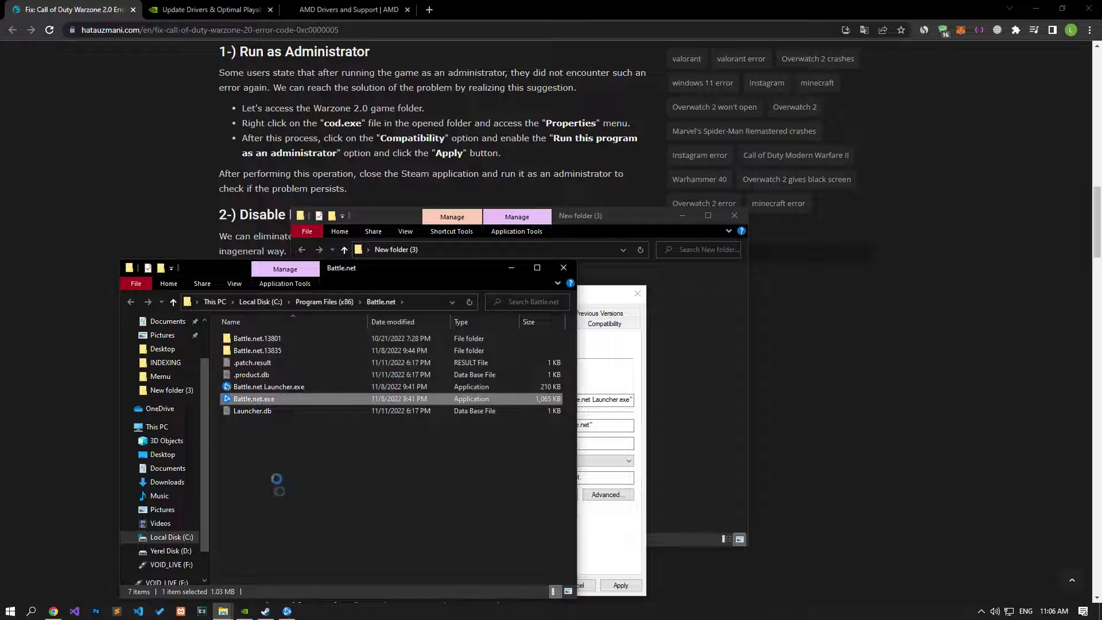
right_click(257, 401)
click(308, 389)
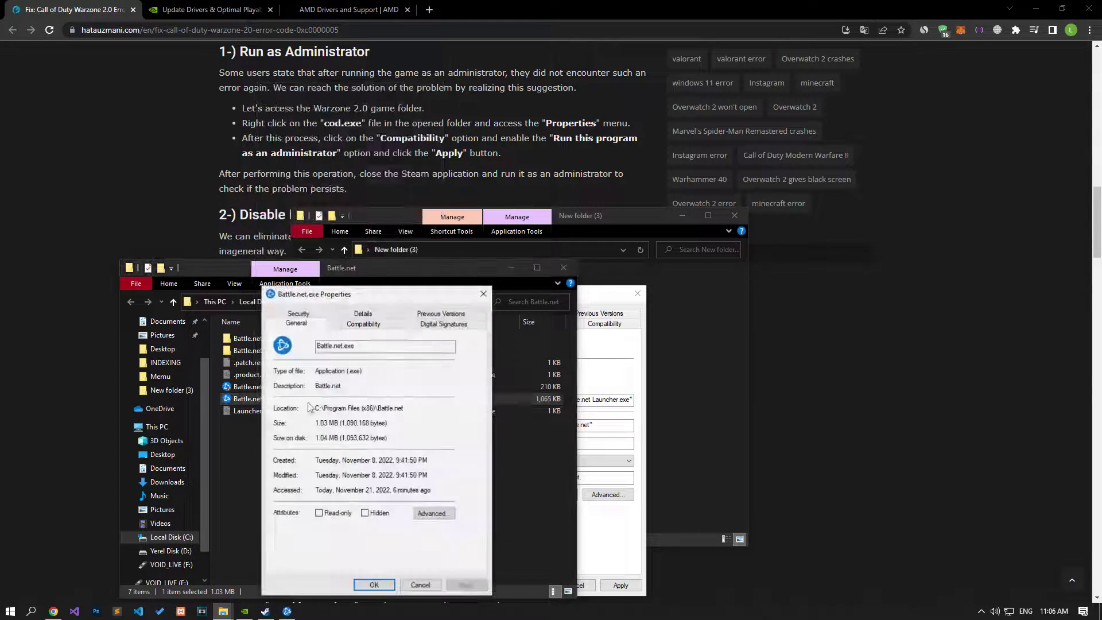
click(362, 323)
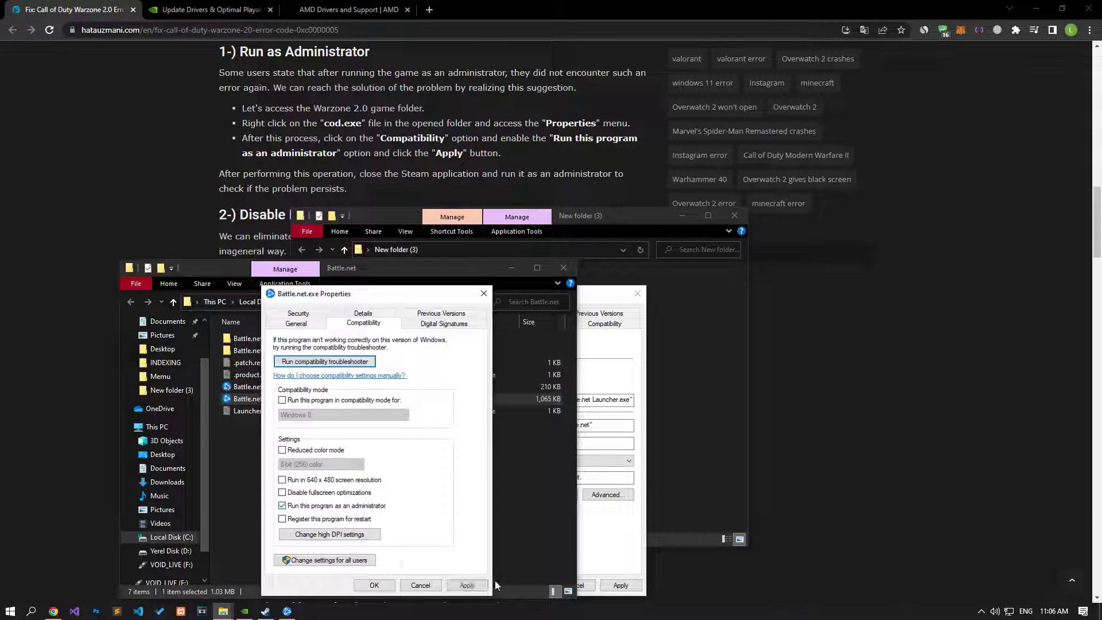
click(483, 293)
click(563, 267)
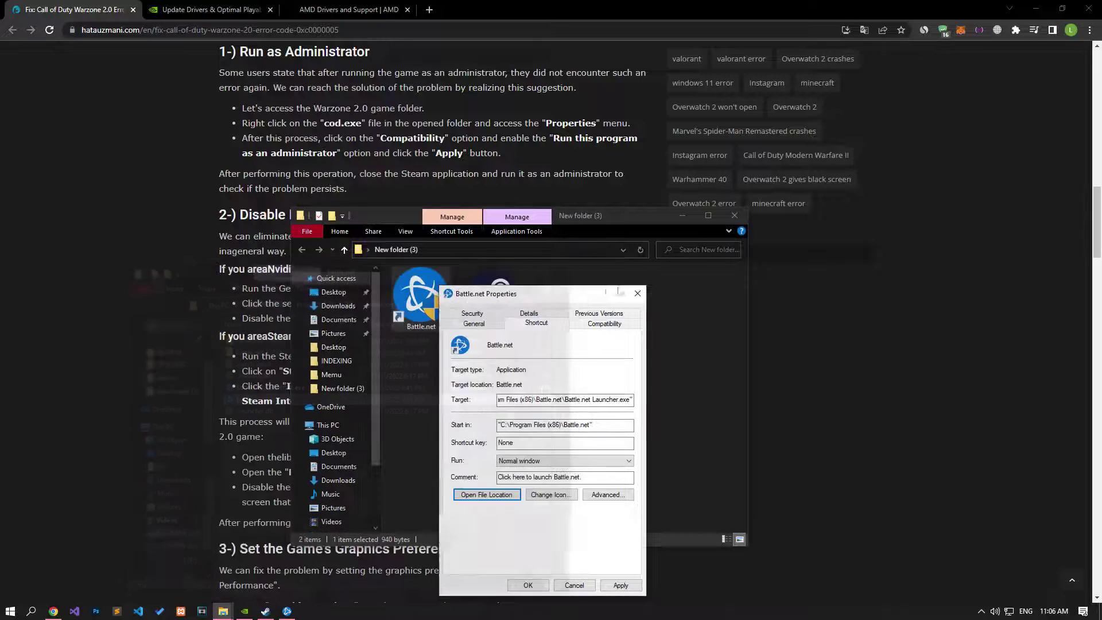
click(528, 585)
click(266, 610)
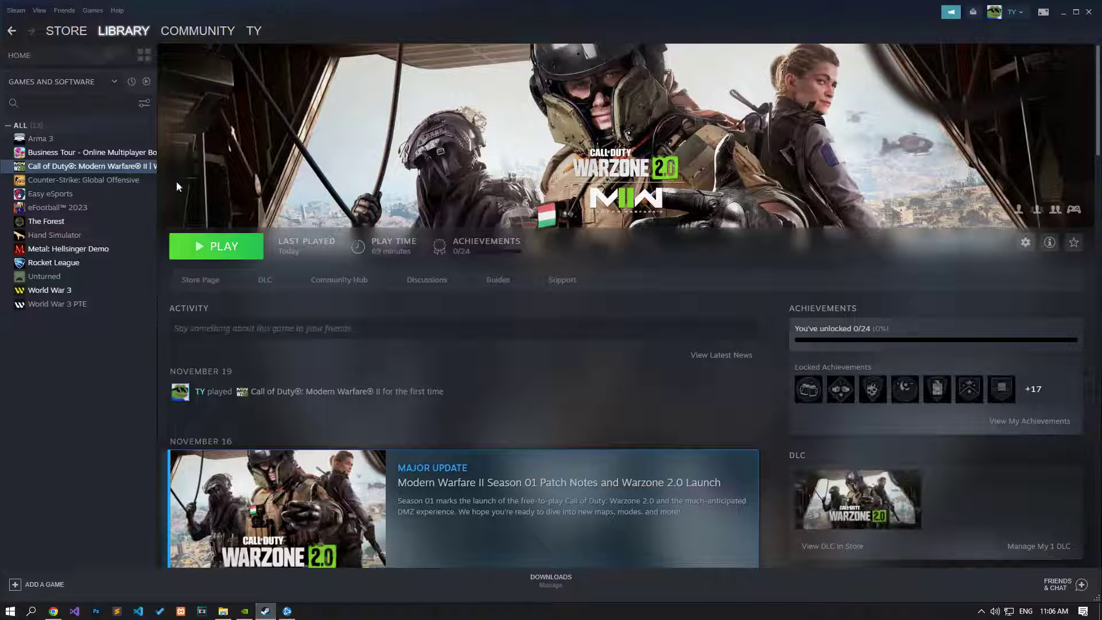
Browse the Call of Duty install folder from the game's Local Files and select cod.exe
right_click(134, 168)
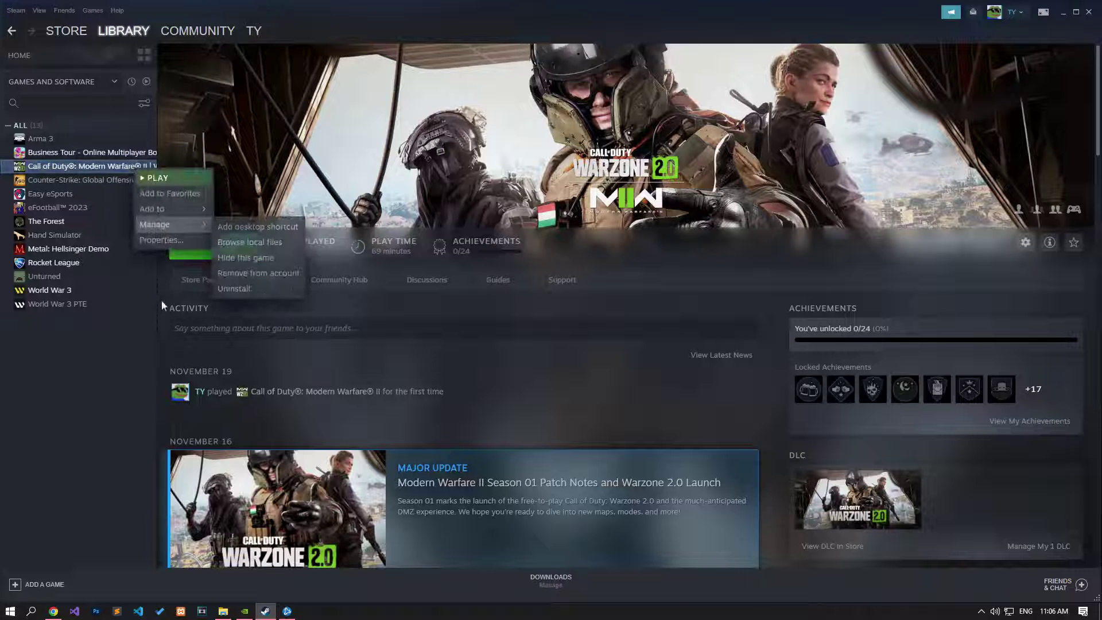
click(164, 241)
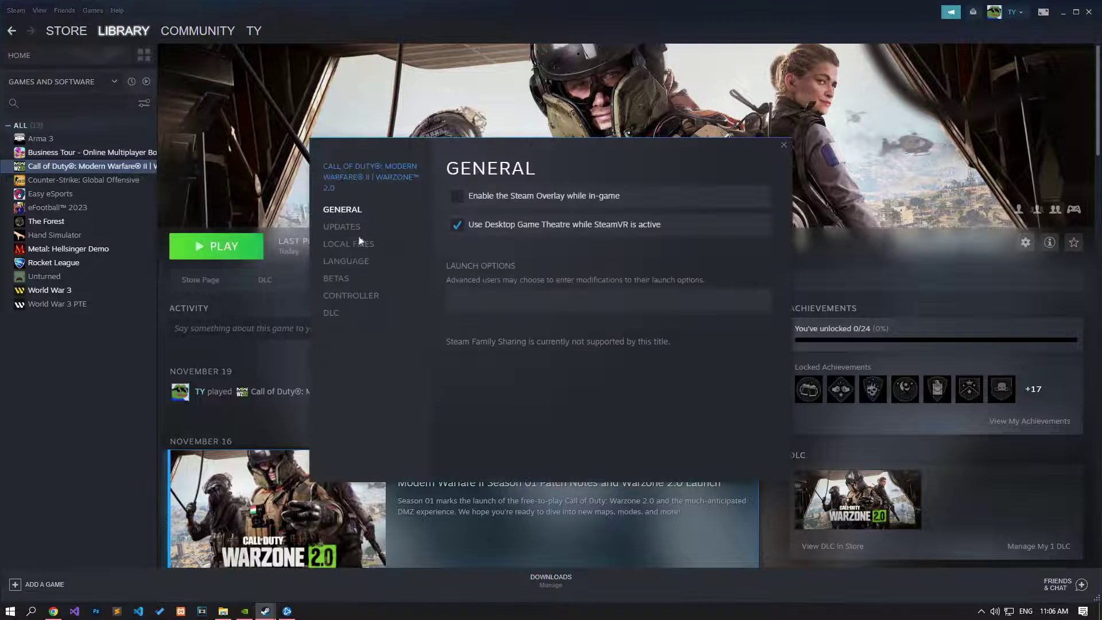
click(358, 245)
click(671, 199)
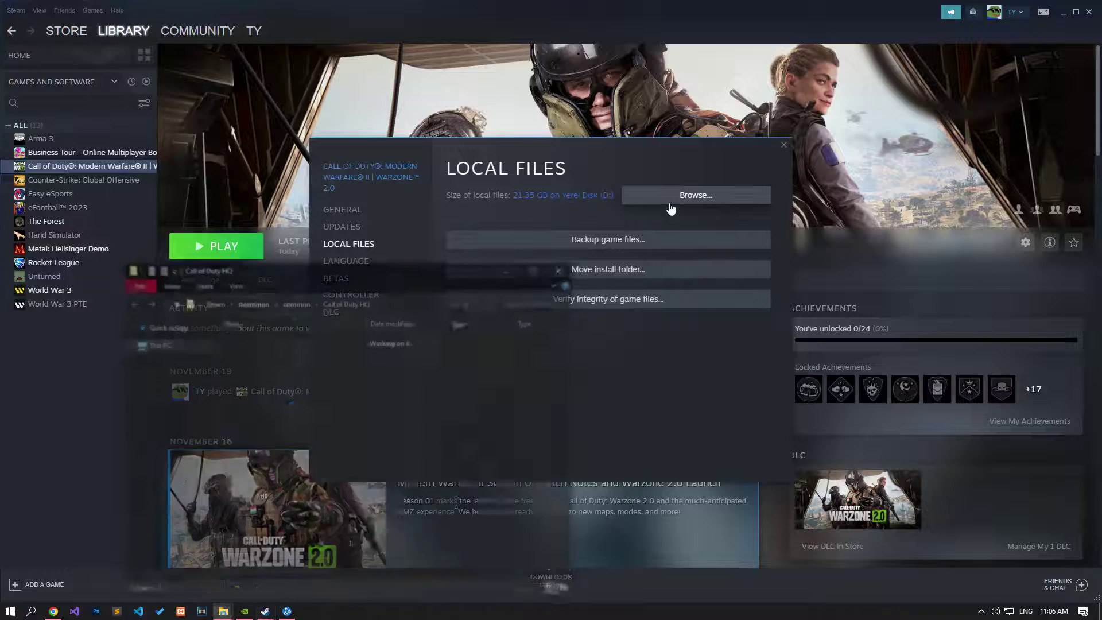
scroll(299, 481, down, 10)
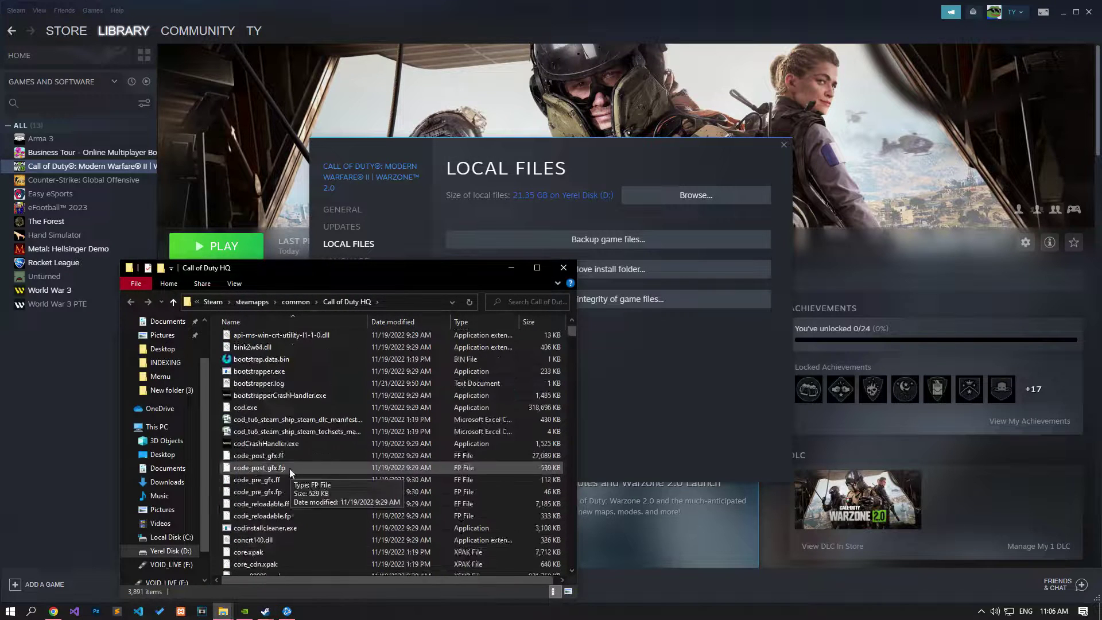
click(266, 409)
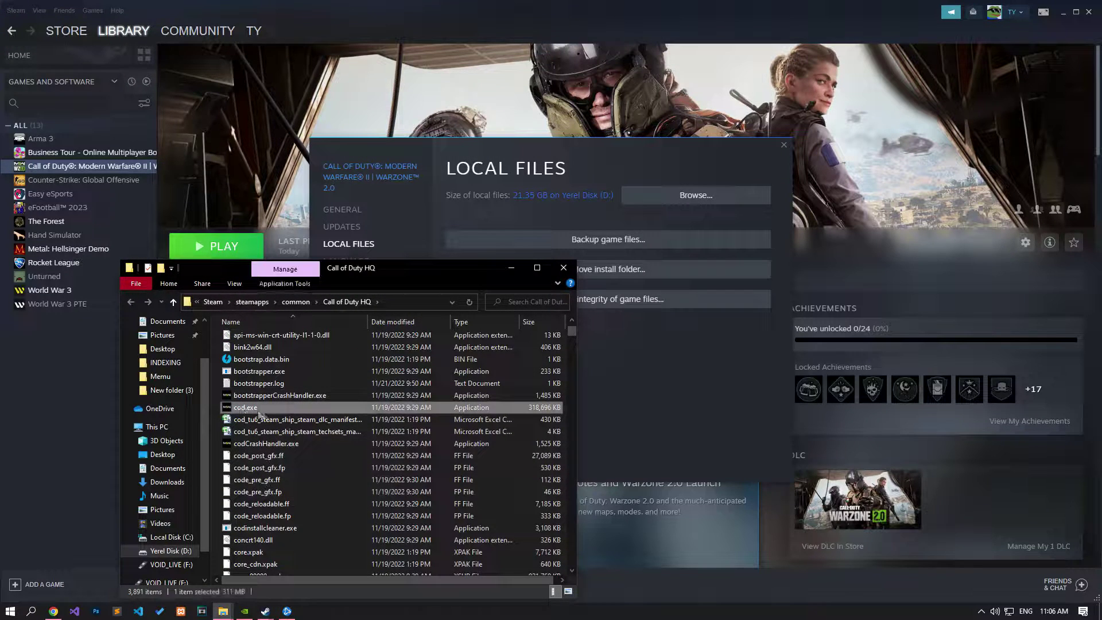
double_click(265, 408)
Toggle Run as administrator on cod.exe's Compatibility tab, apply, and close the folder and properties
right_click(266, 407)
click(284, 400)
click(372, 323)
click(292, 505)
click(476, 585)
click(382, 585)
click(564, 268)
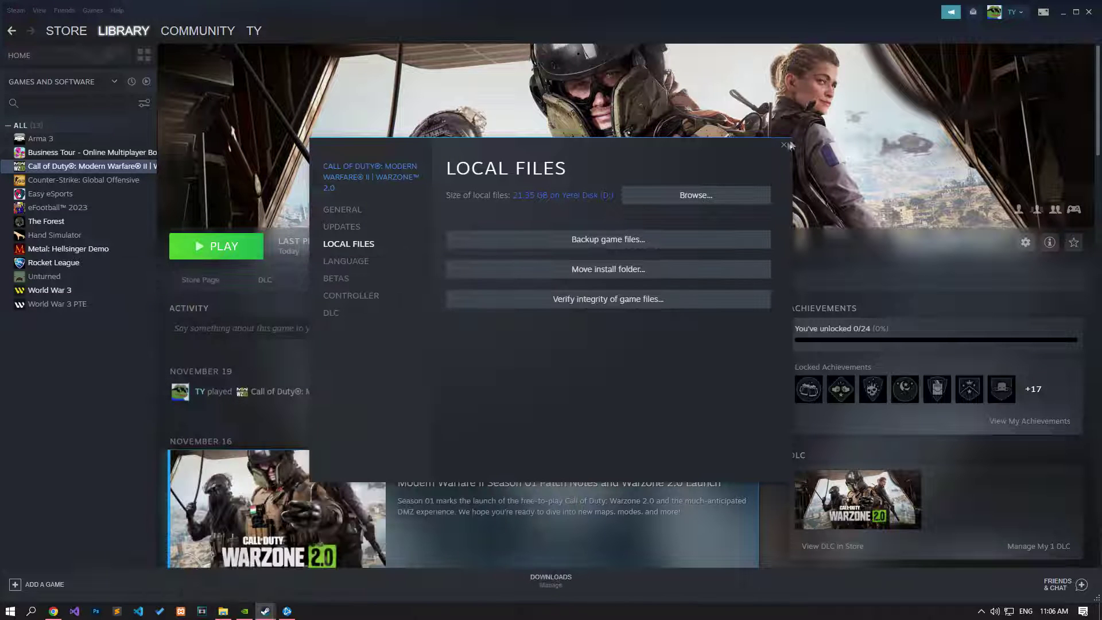
click(783, 146)
Open Task Manager, end the Steam (32 bit) task, and close Task Manager
right_click(439, 609)
click(487, 570)
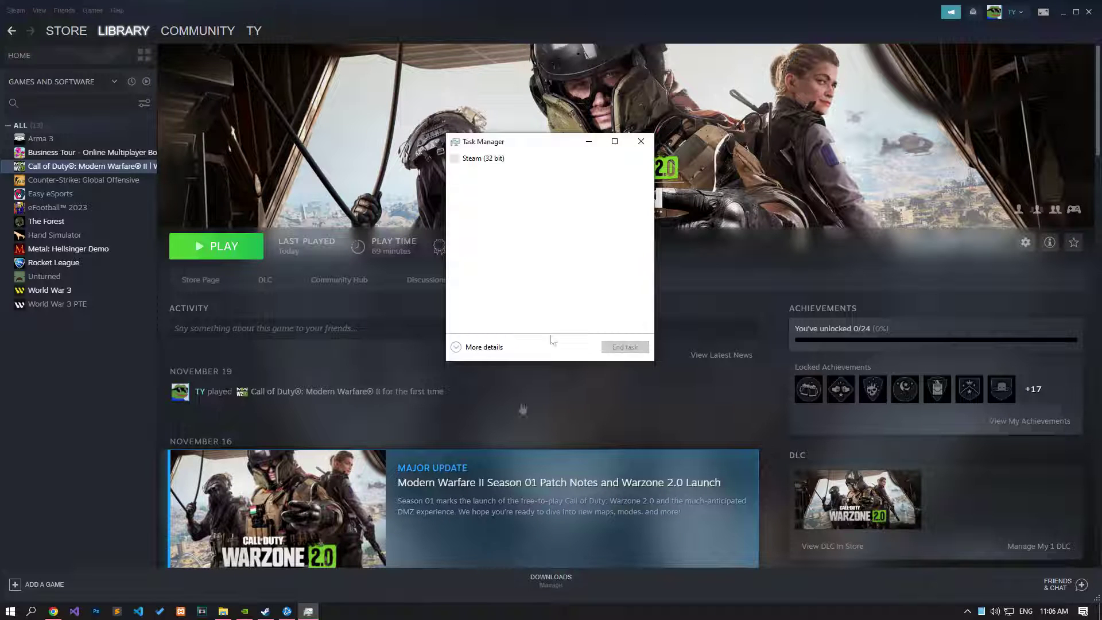
click(551, 206)
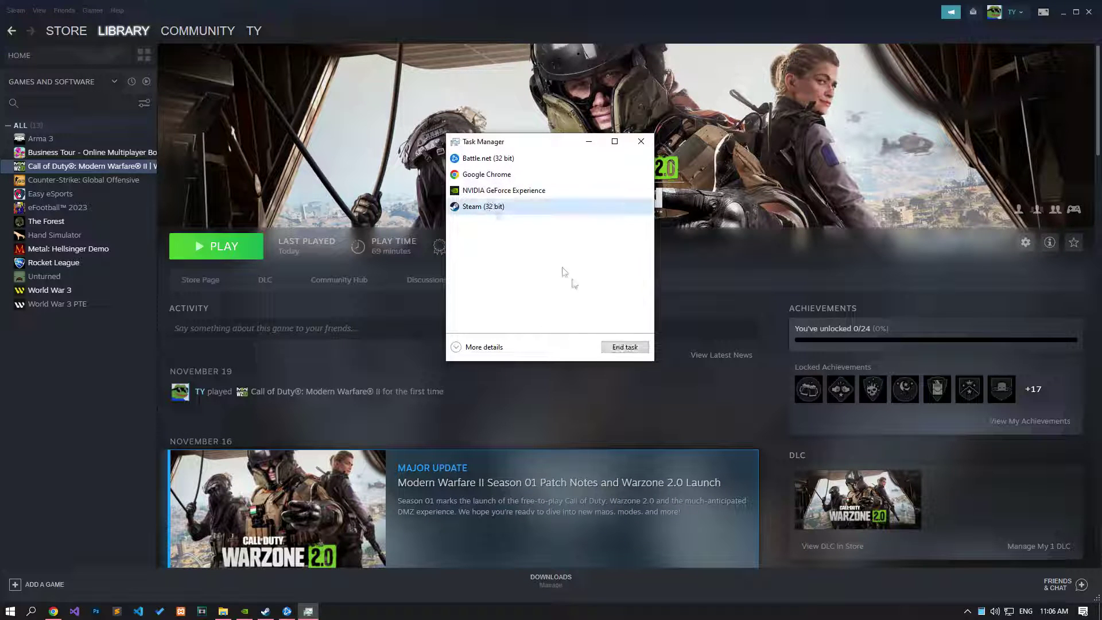
click(625, 347)
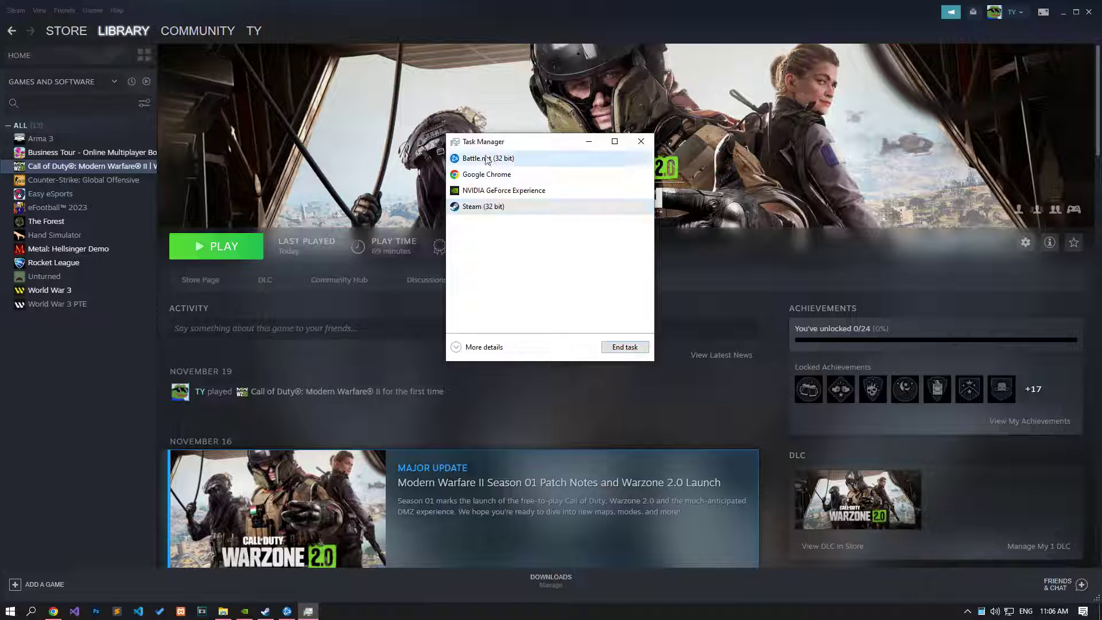
click(641, 141)
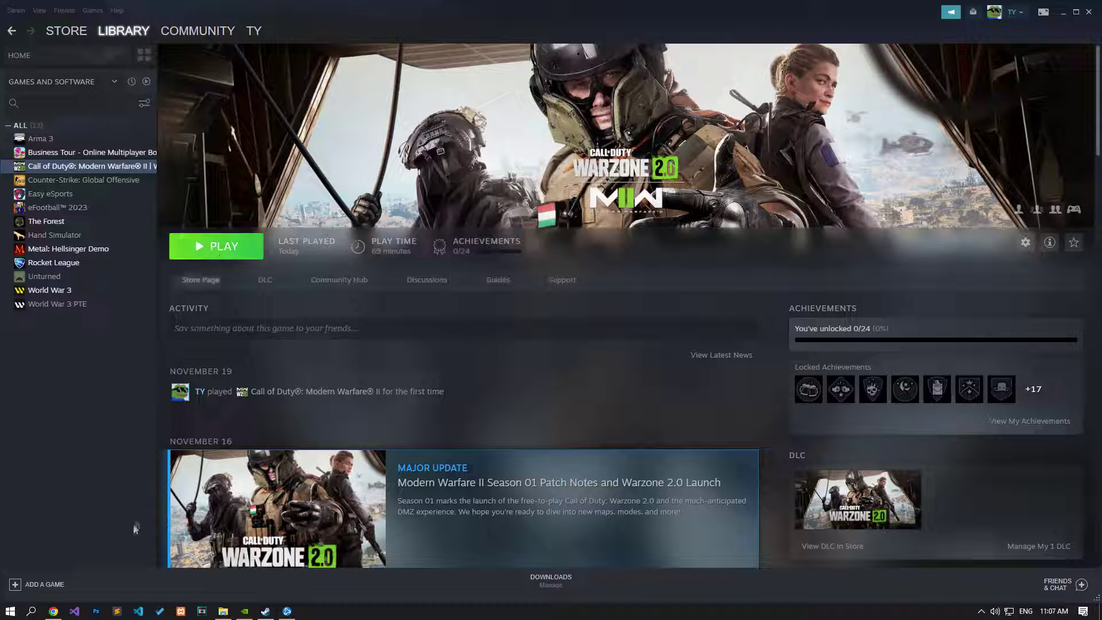
Bring up the hatauzmani.com article at '2-) Disable In-Game Overlay Option' in Chrome
mouse_move(53, 611)
click(68, 565)
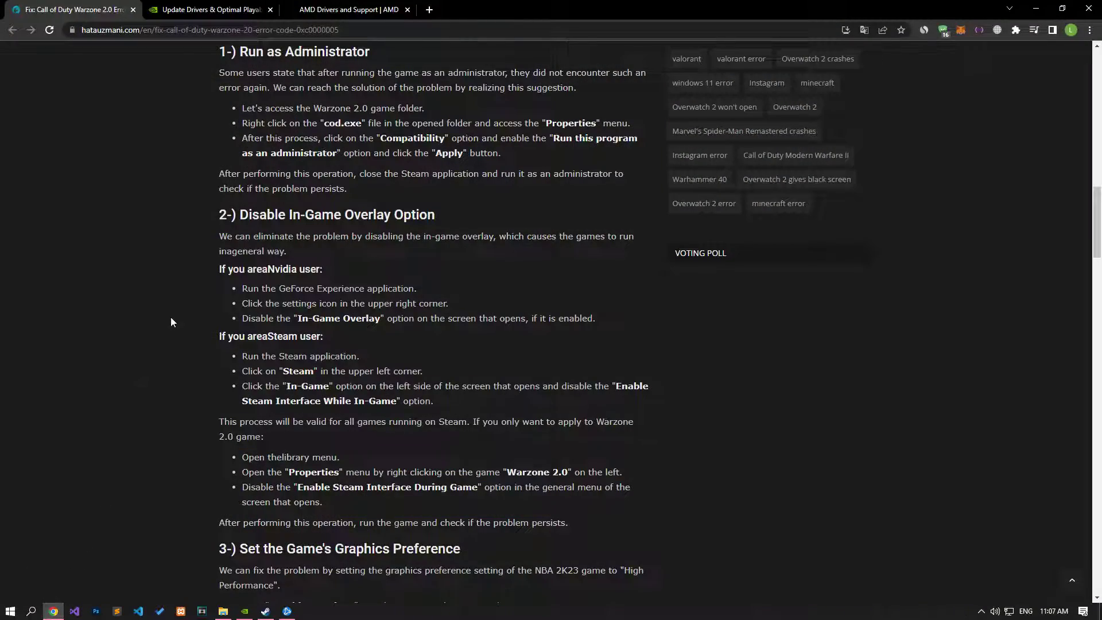
scroll(170, 317, down, 3)
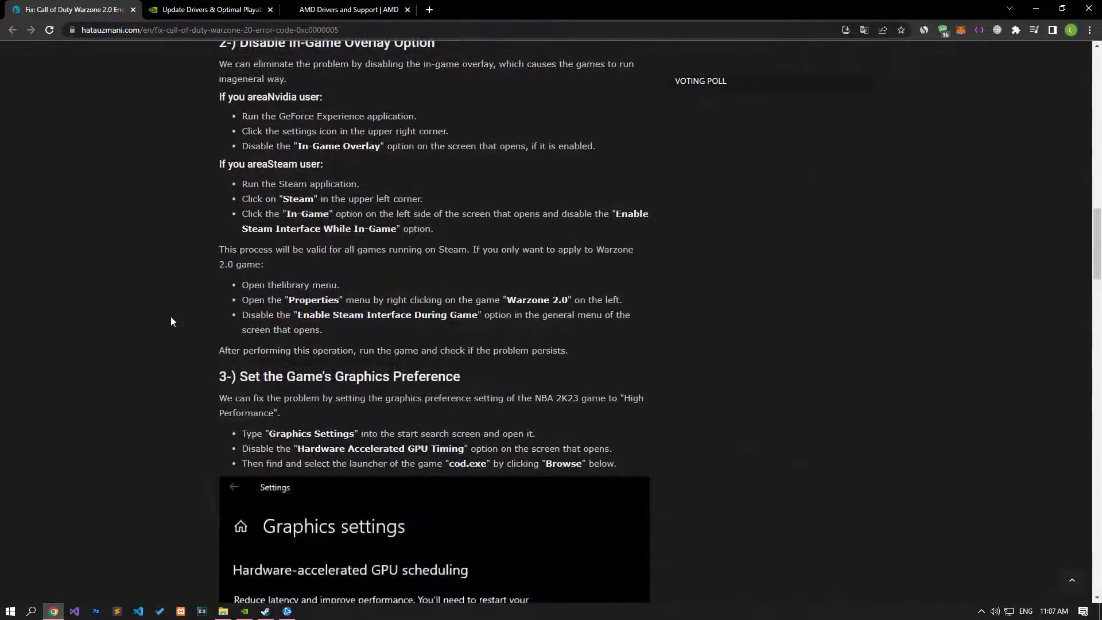
scroll(171, 318, up, 1)
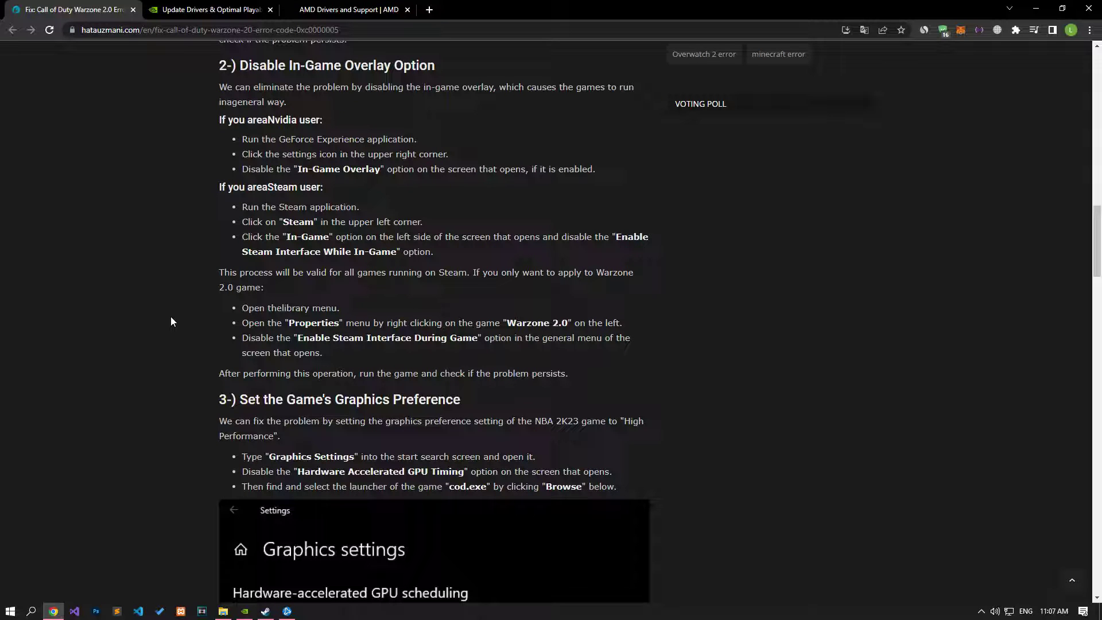
mouse_move(244, 610)
click(280, 568)
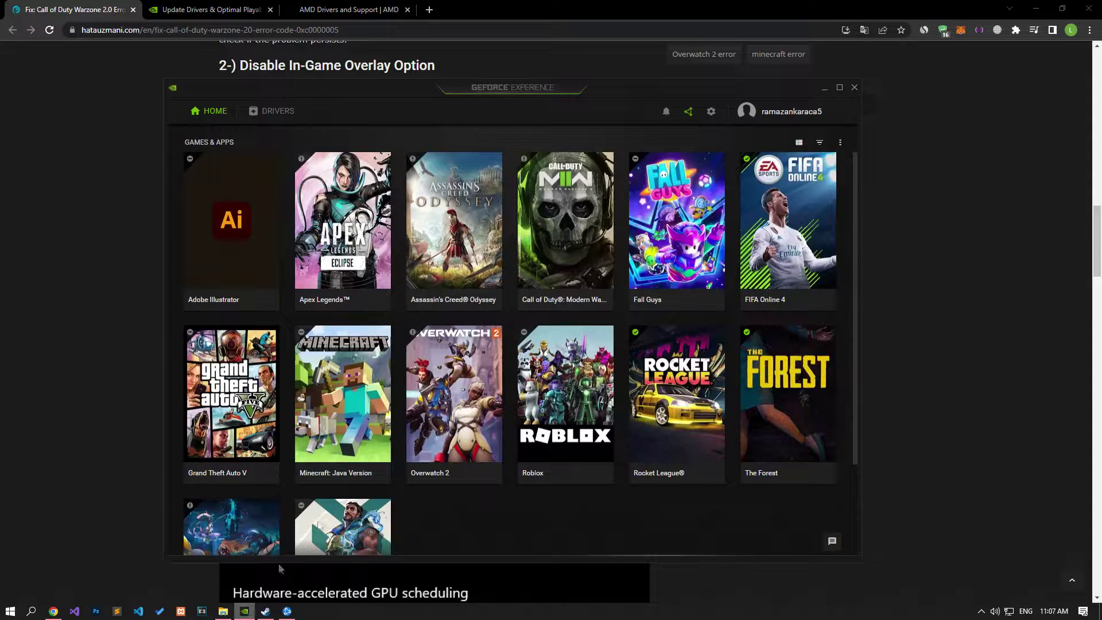
View the In-Game Overlay option on GeForce Experience's General settings page
click(711, 112)
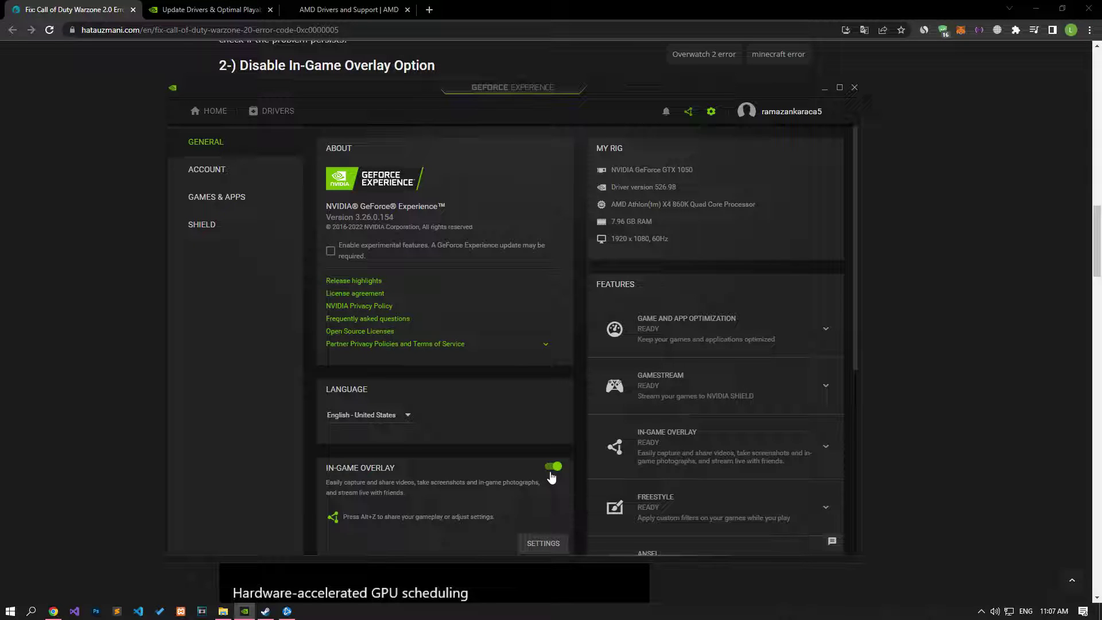
click(265, 610)
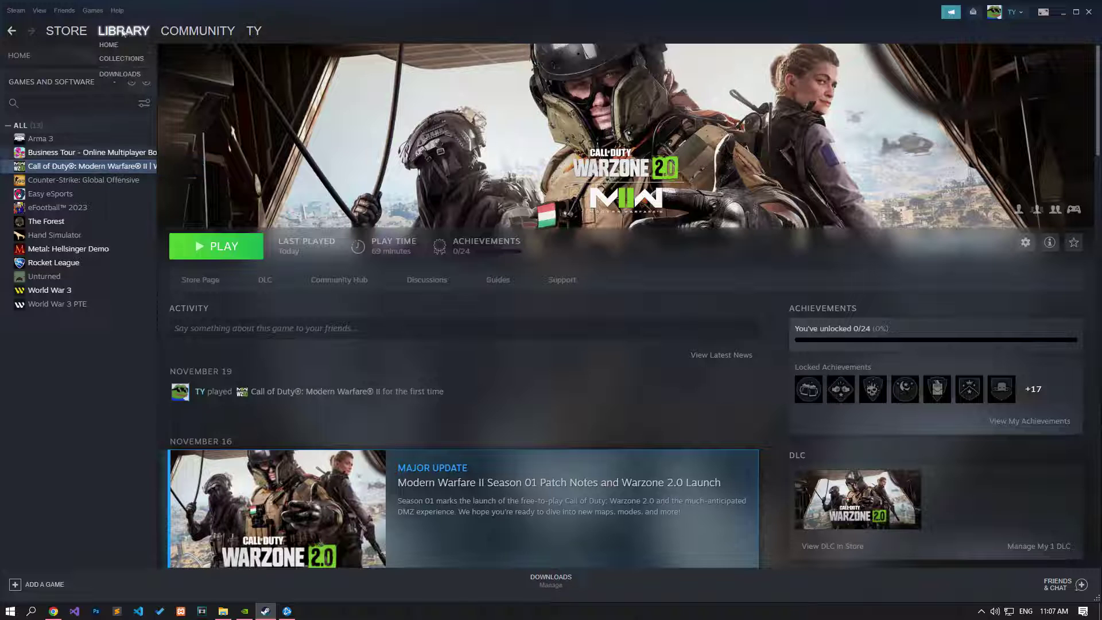
Uncheck 'Enable the Steam Overlay while in-game' in Call of Duty's properties, then return to Chrome
right_click(71, 165)
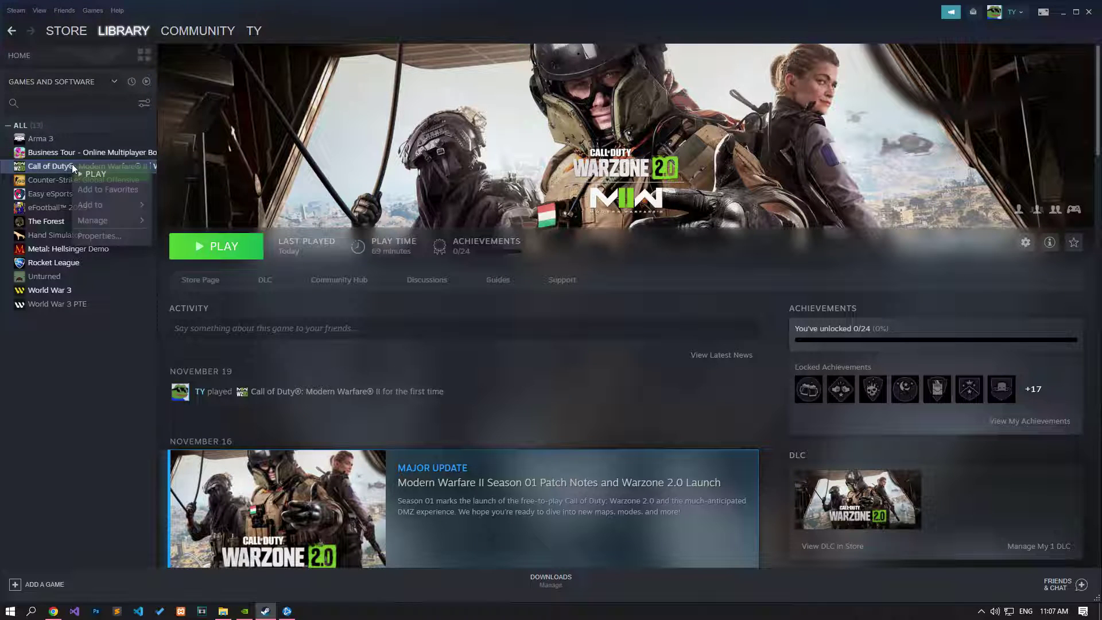
click(105, 237)
click(466, 202)
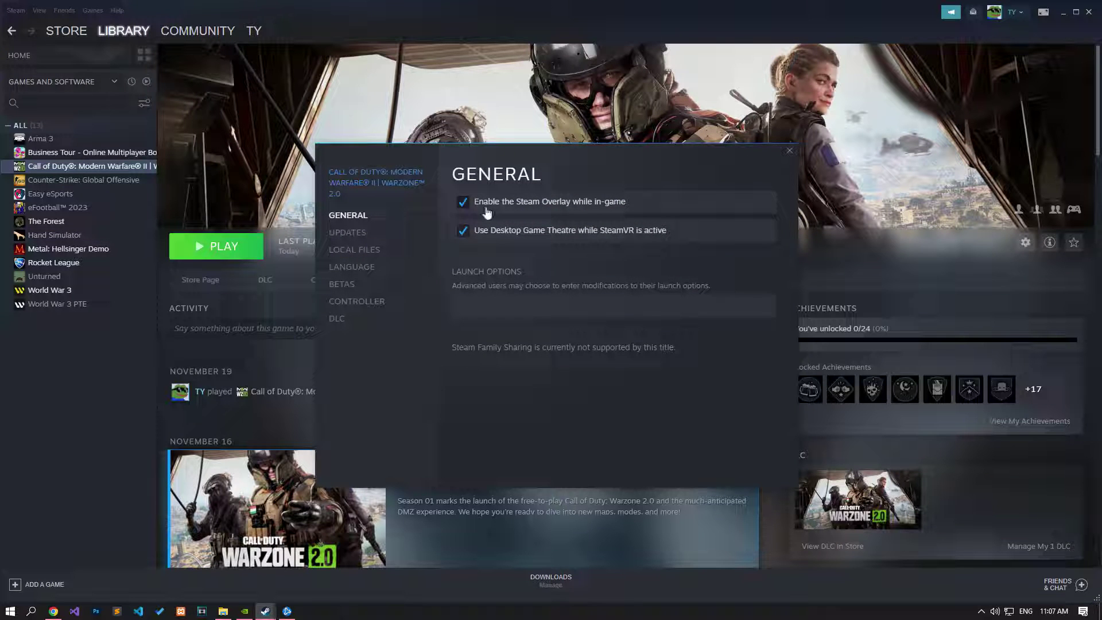
click(476, 212)
click(789, 151)
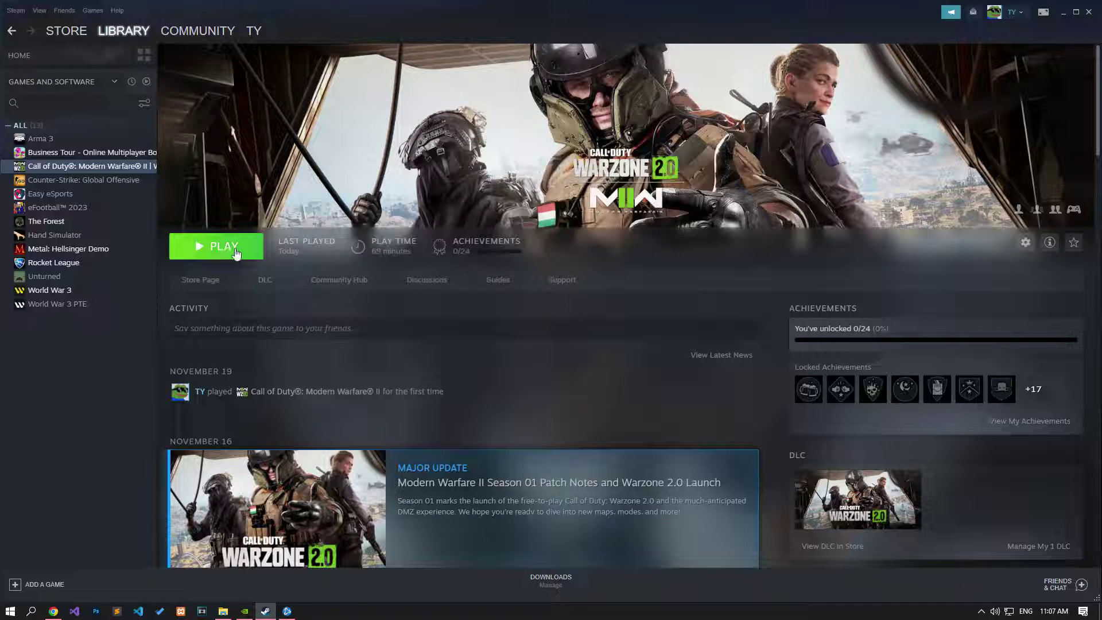
click(53, 611)
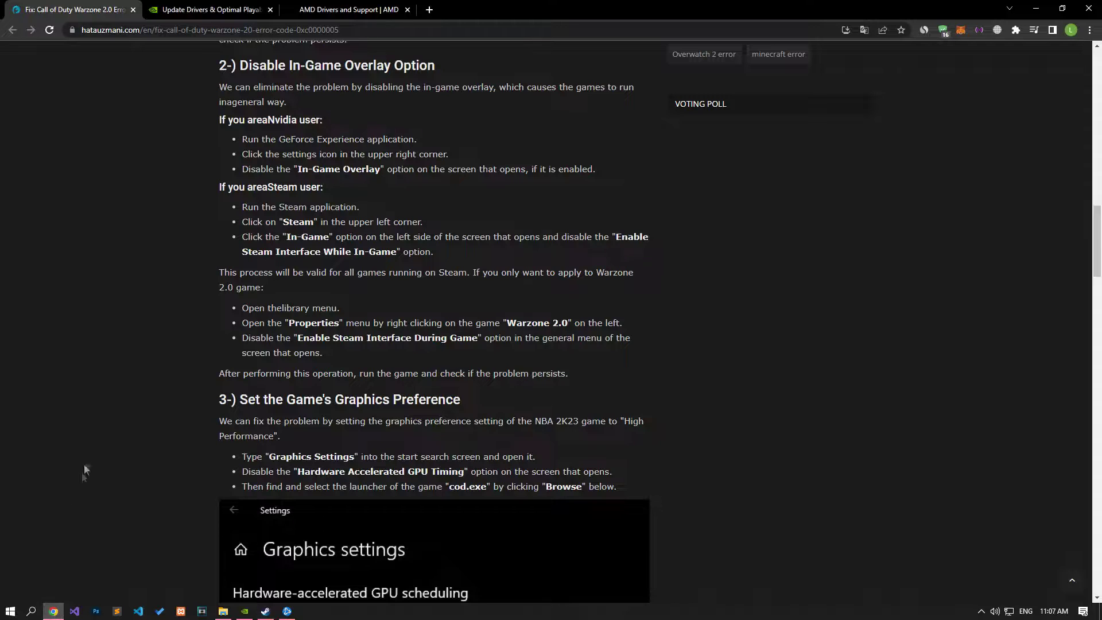
Review '3-) Set the Game's Graphics Preference', then search Windows for 'graphic' and open Graphics settings
scroll(91, 424, down, 6)
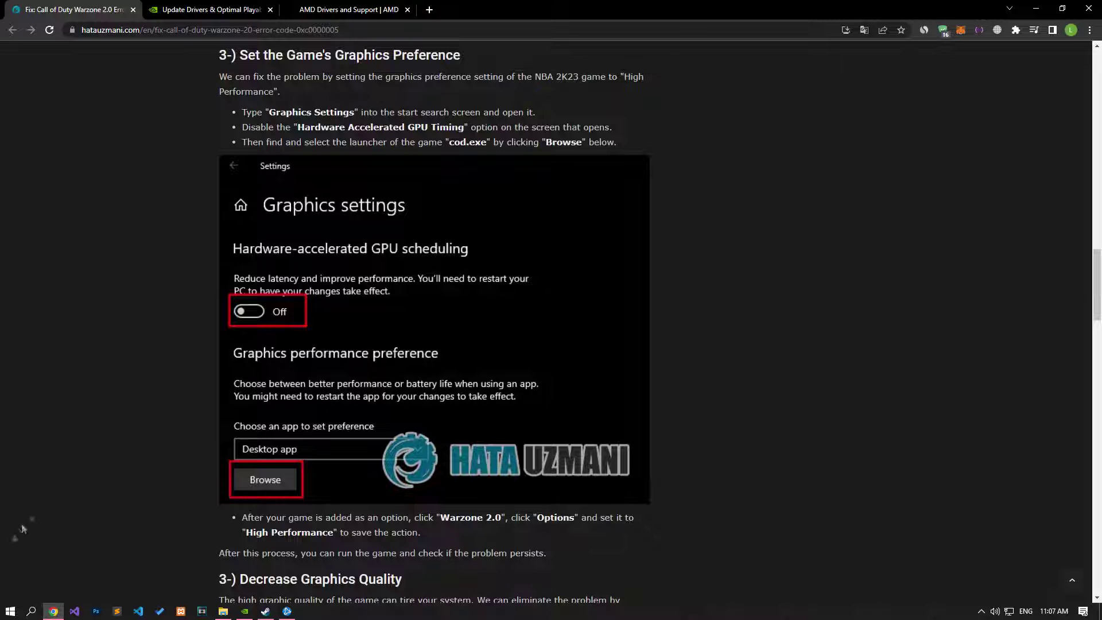
click(10, 611)
text(graphic)
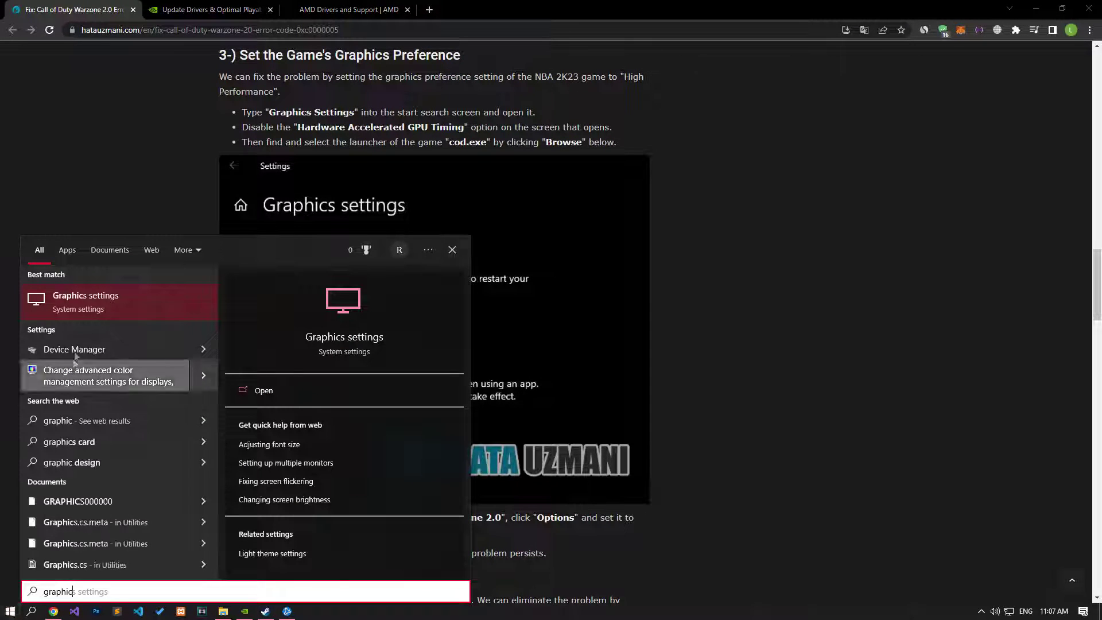
click(89, 305)
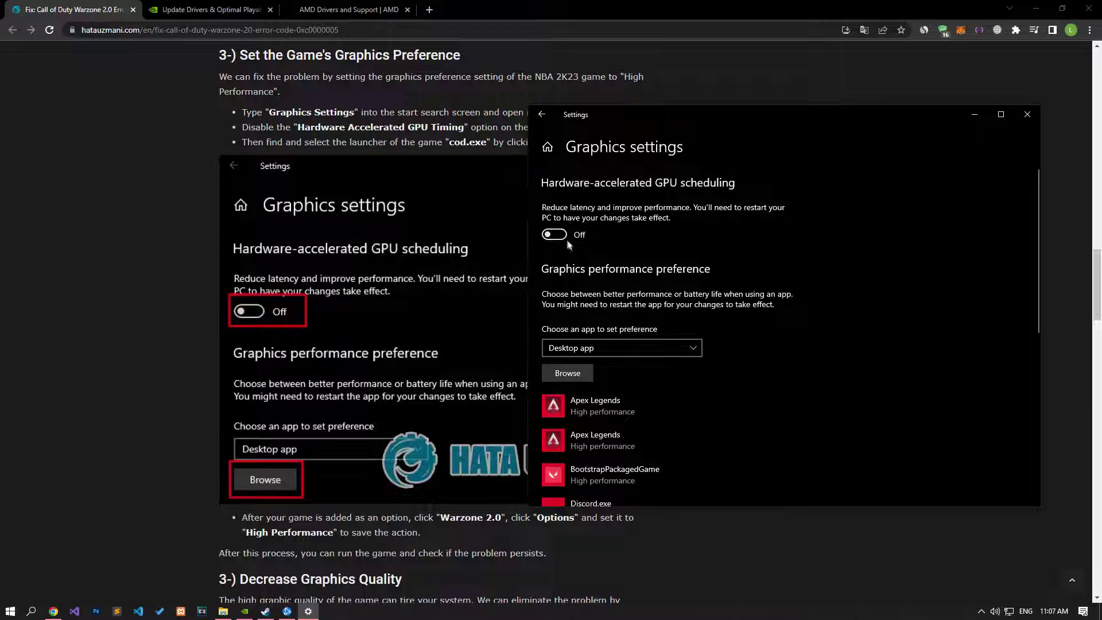
Browse for a program to give a graphics performance preference
click(572, 374)
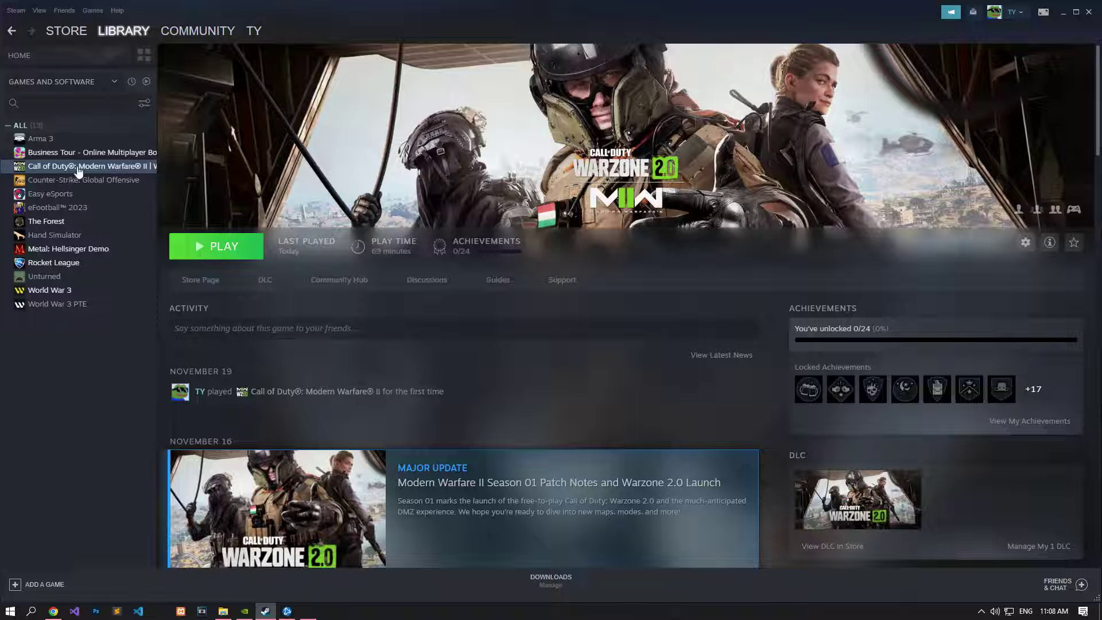
Open the Call of Duty install folder from Steam's Local Files properties
right_click(79, 168)
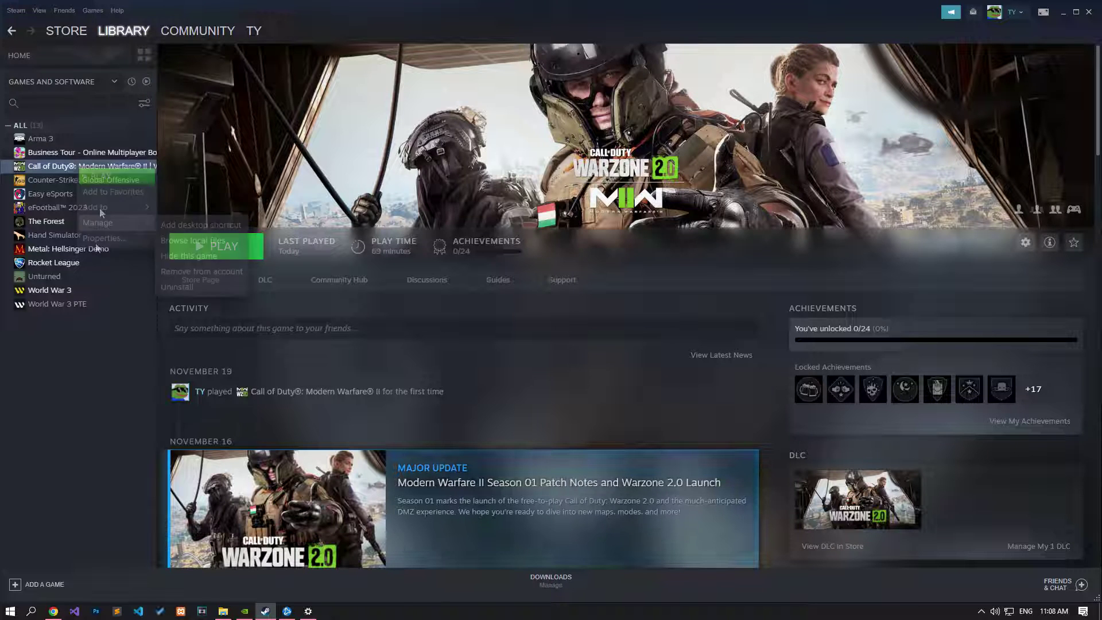
click(94, 239)
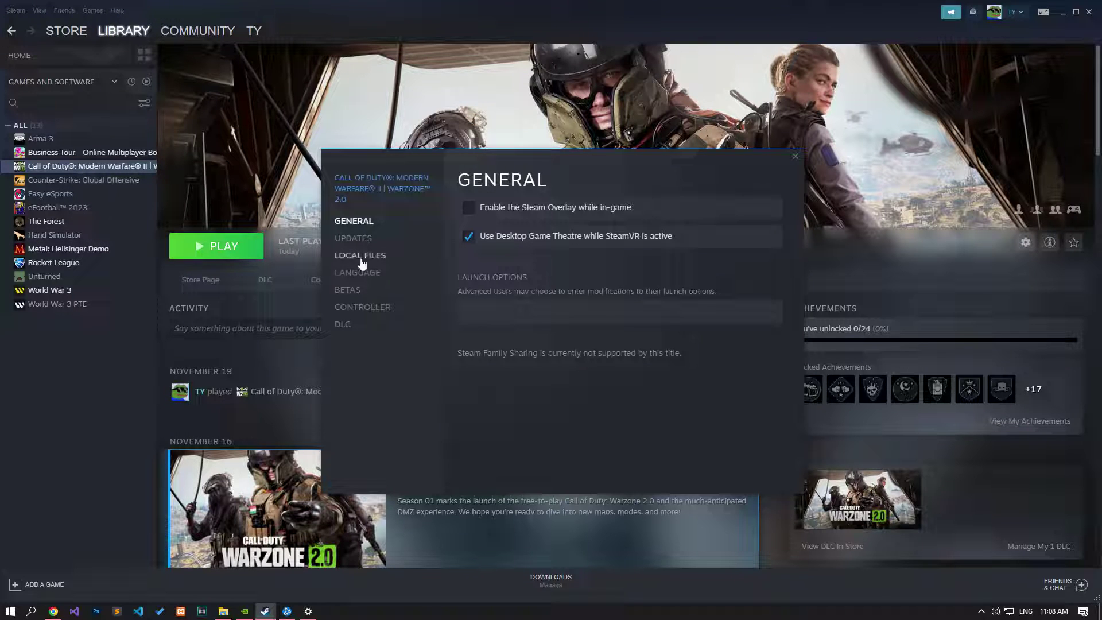
click(361, 257)
click(714, 213)
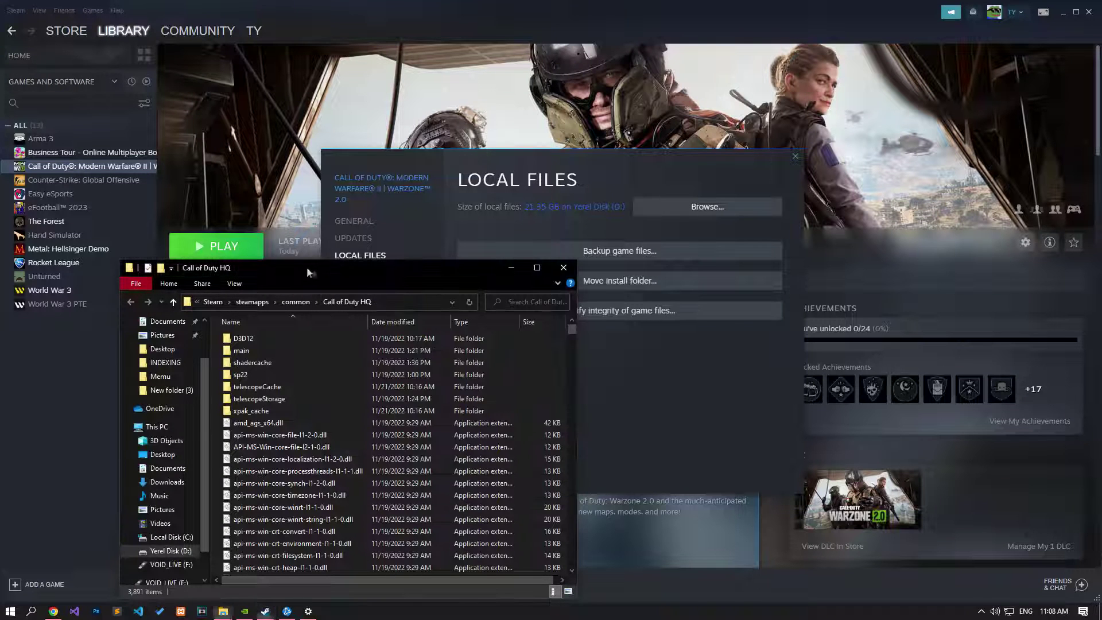
Copy the install folder's full path and return to the Settings file picker
click(405, 301)
right_click(339, 304)
click(356, 339)
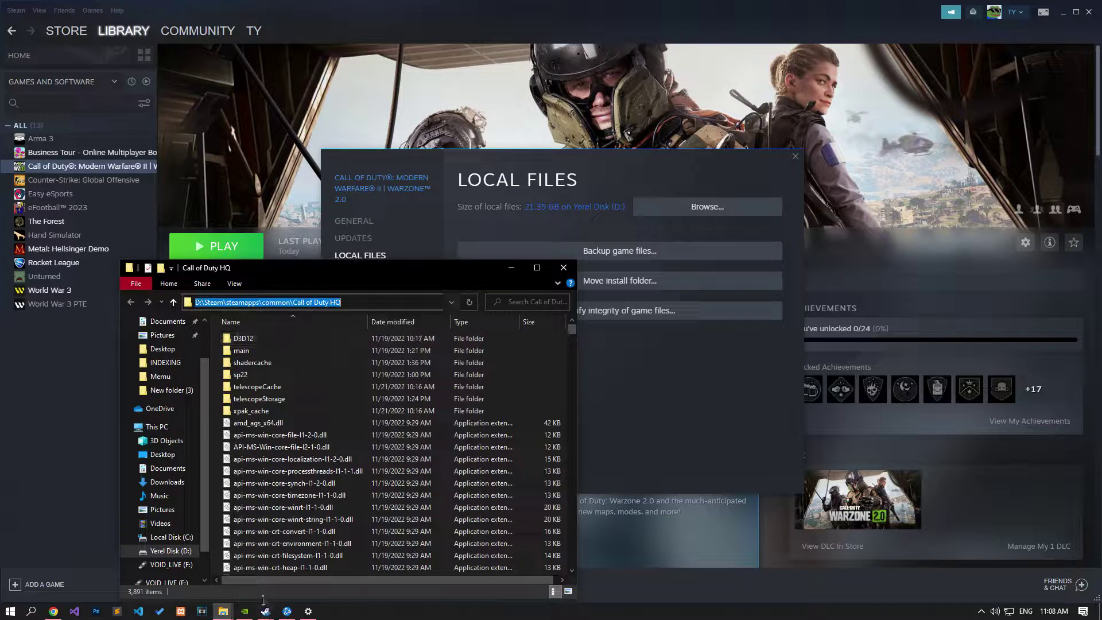
mouse_move(54, 611)
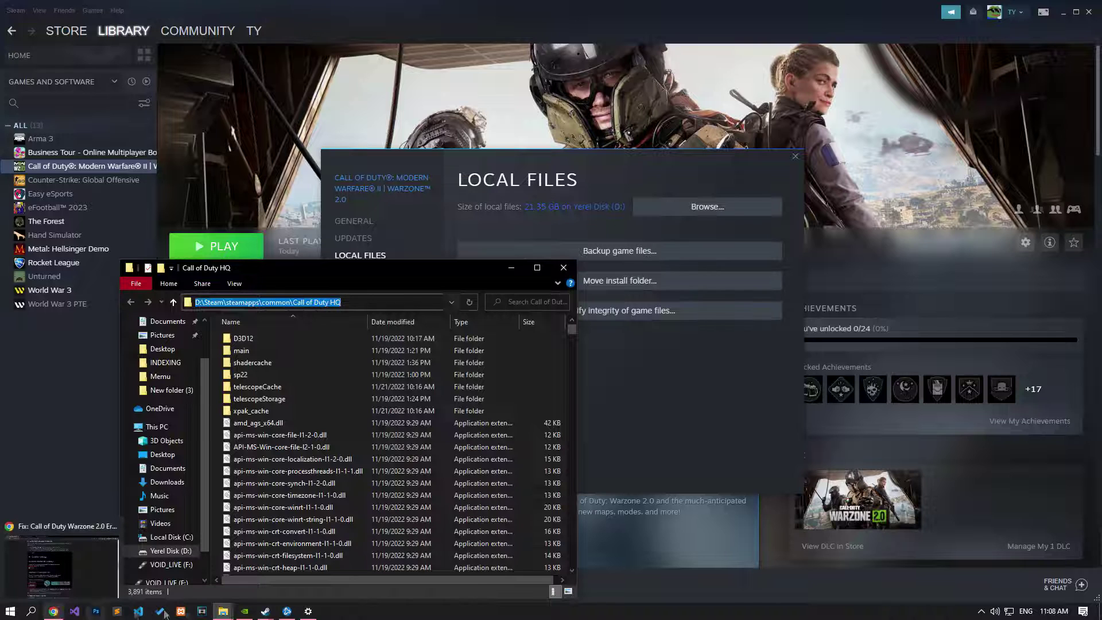
click(308, 611)
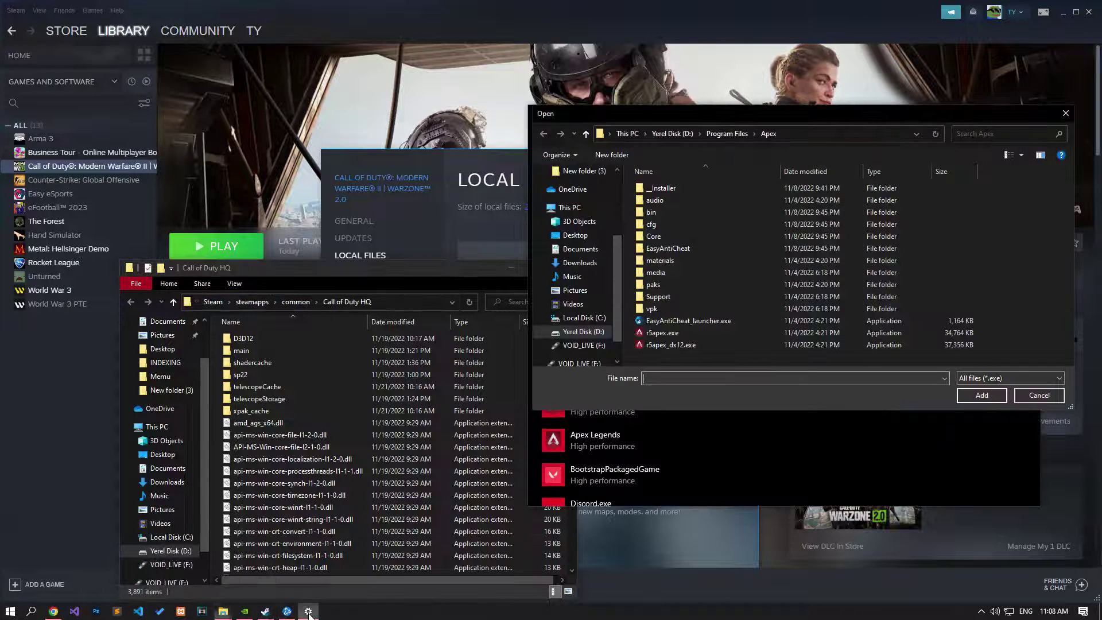
Paste the copied path into the file picker and add Call of Duty HQ's cod.exe to the graphics list
click(805, 133)
right_click(797, 134)
click(812, 179)
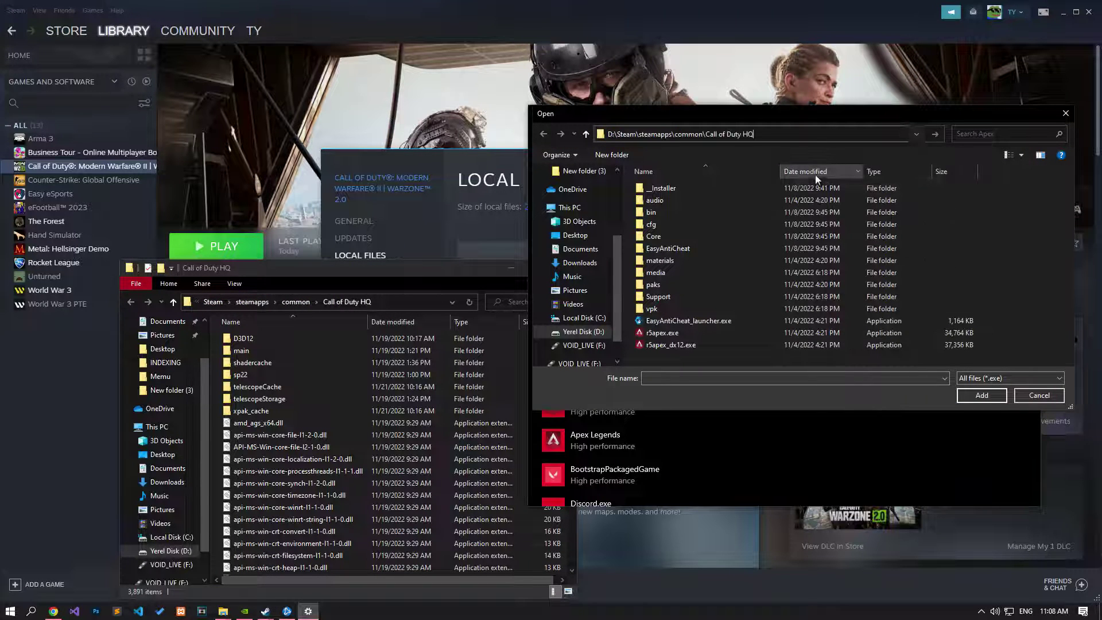
click(935, 134)
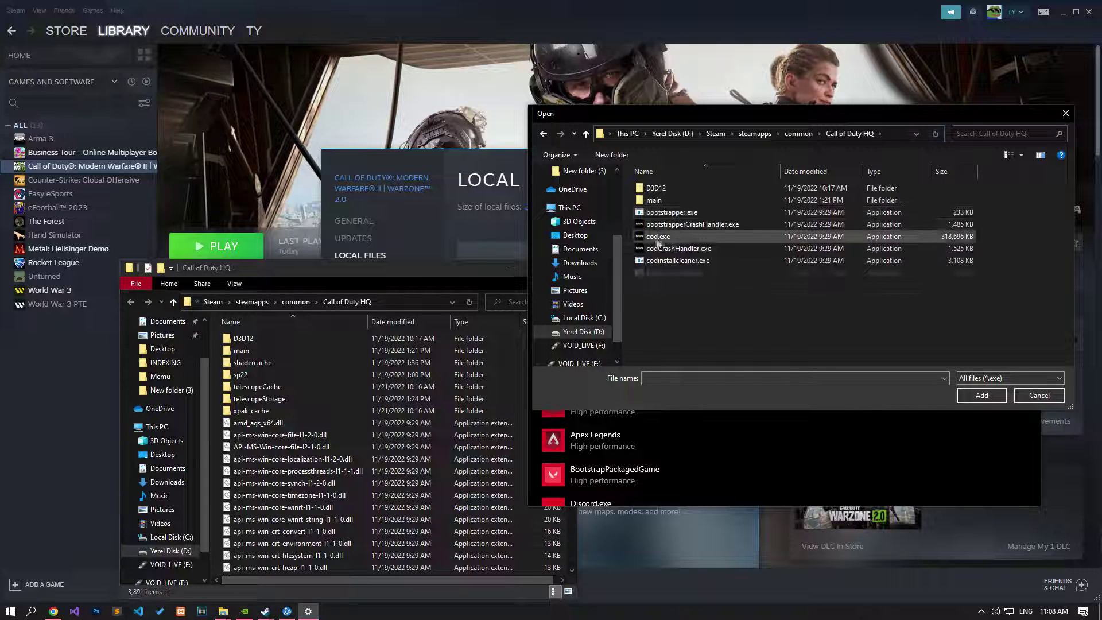
click(660, 299)
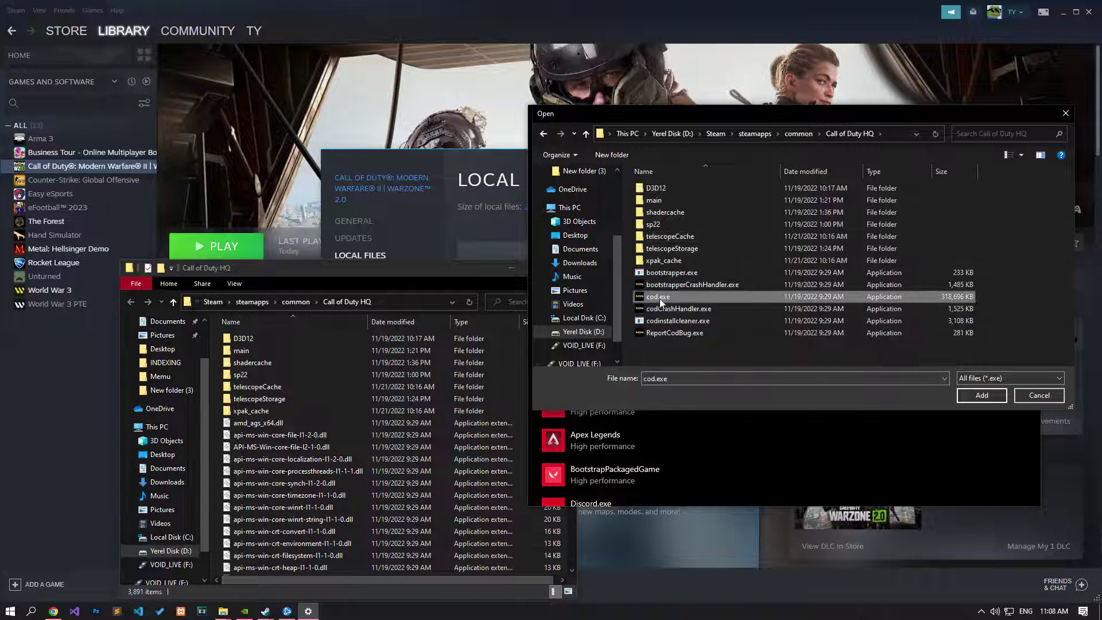
click(982, 395)
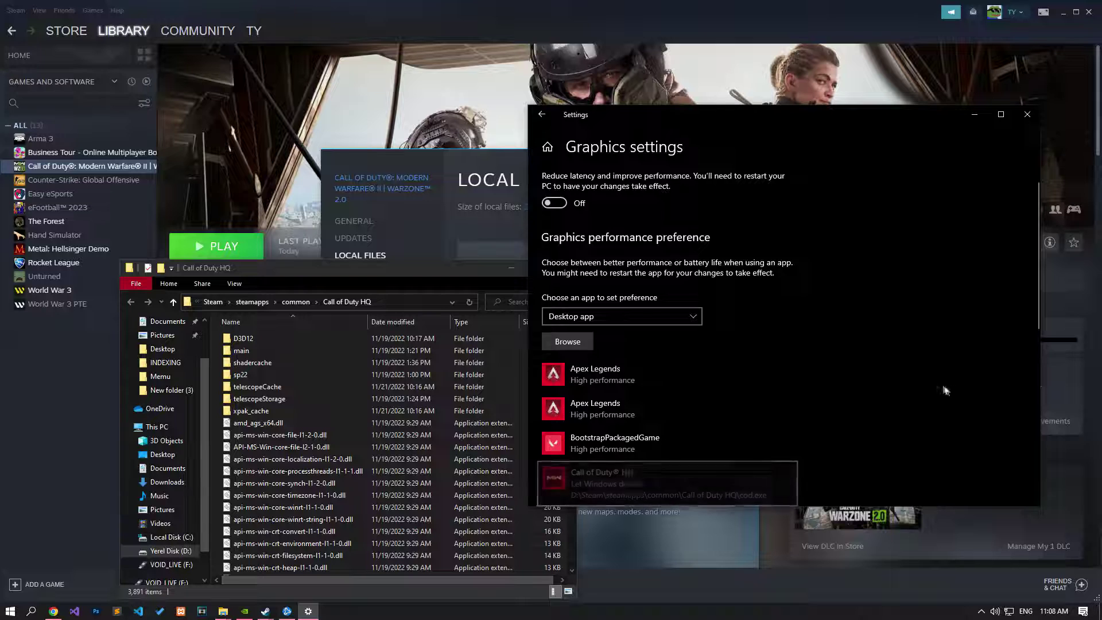
Set cod.exe's graphics preference to High performance, then close Settings and Steam's properties window
scroll(899, 383, down, 1)
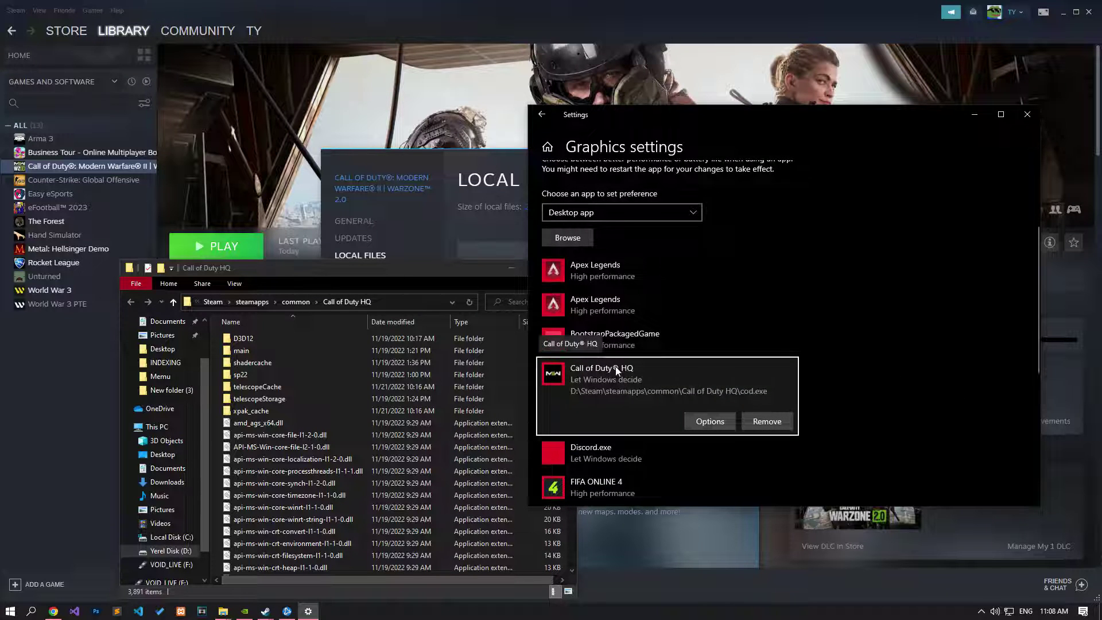
click(716, 423)
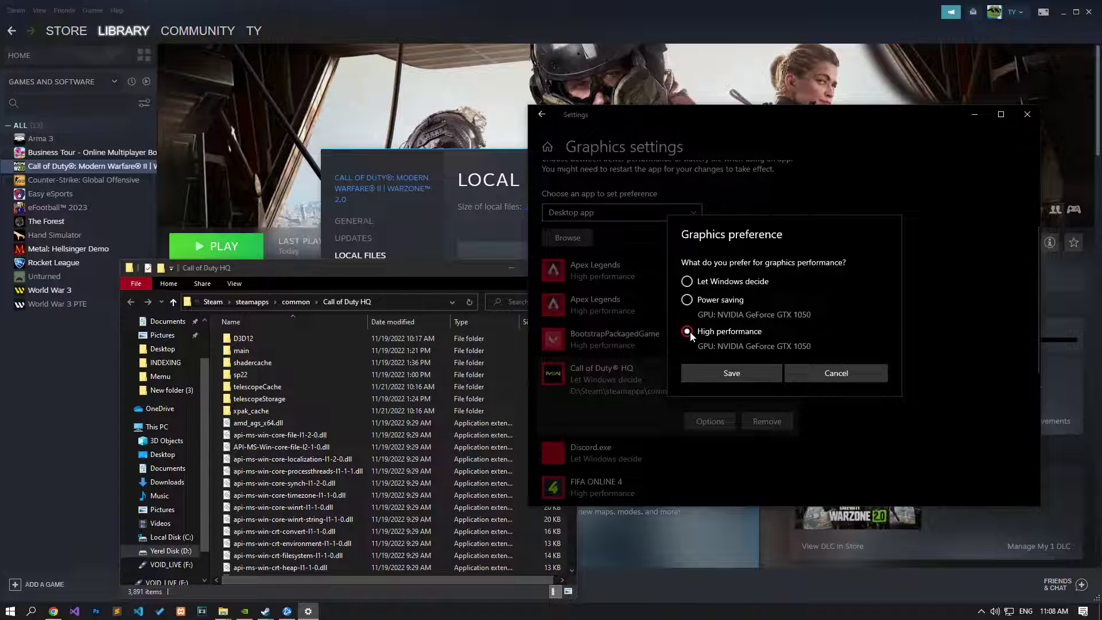
click(735, 371)
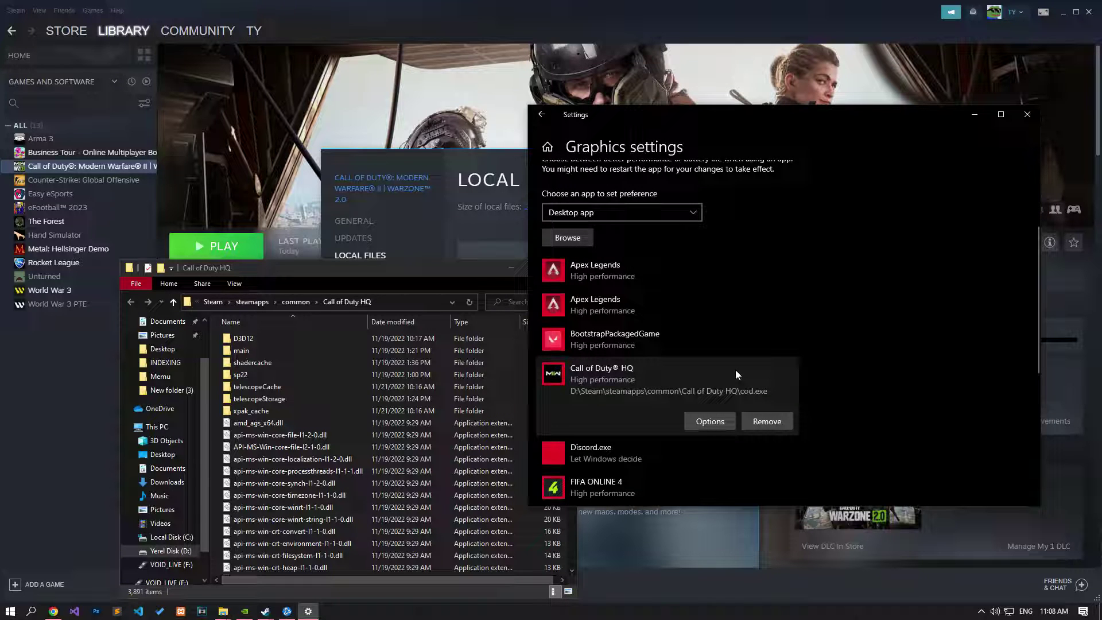
click(1027, 114)
click(793, 158)
click(794, 156)
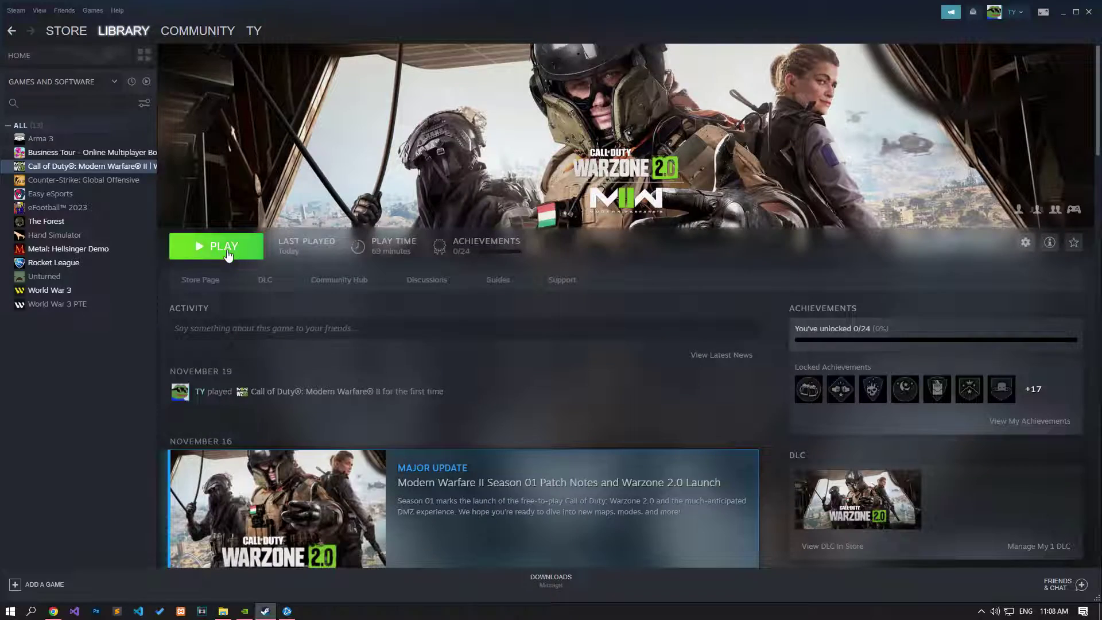
Launch Call of Duty: Modern Warfare II from Steam to reach the Call of Duty HQ Season 01 menu
click(53, 611)
scroll(147, 350, down, 2)
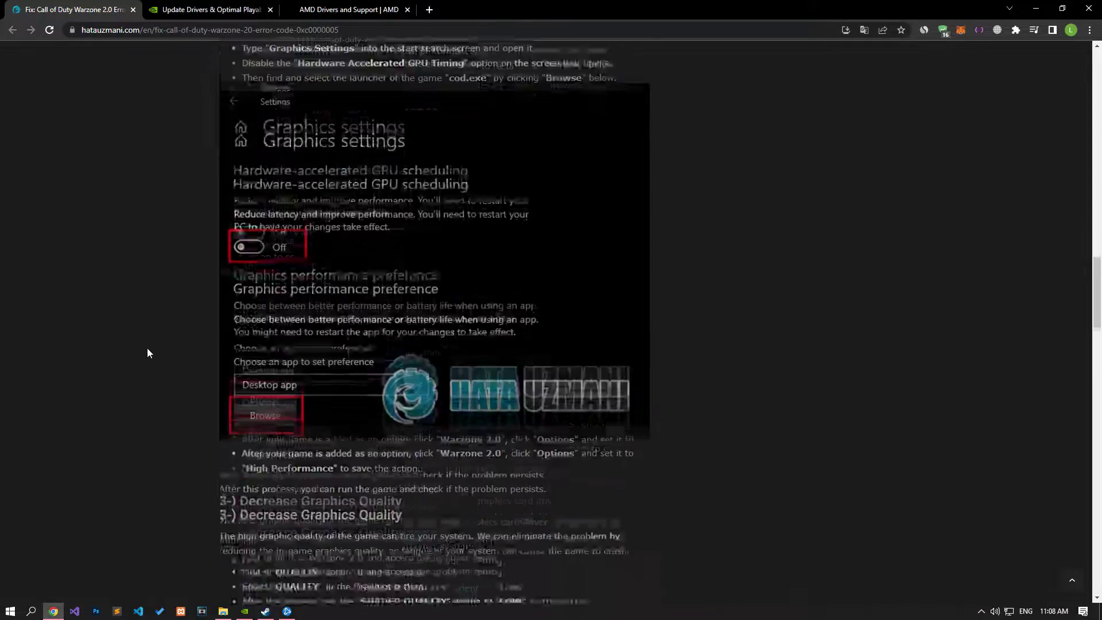
scroll(148, 352, down, 5)
scroll(147, 352, down, 2)
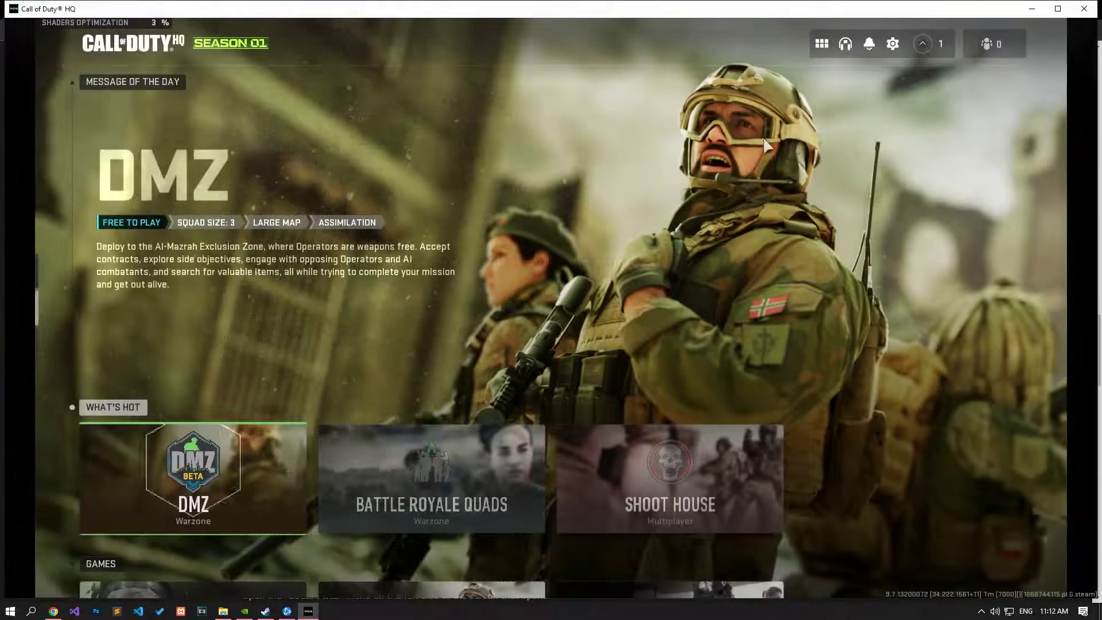
In Graphics Quality settings, keep Shader Quality at Low and turn off On-Demand Texture Streaming
click(893, 43)
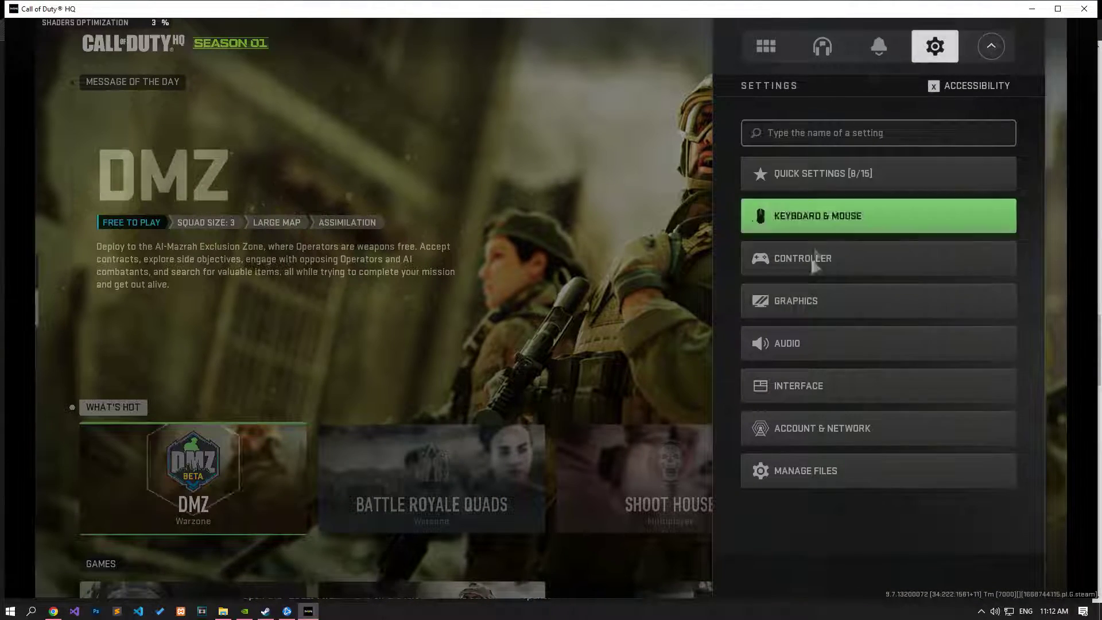
click(814, 310)
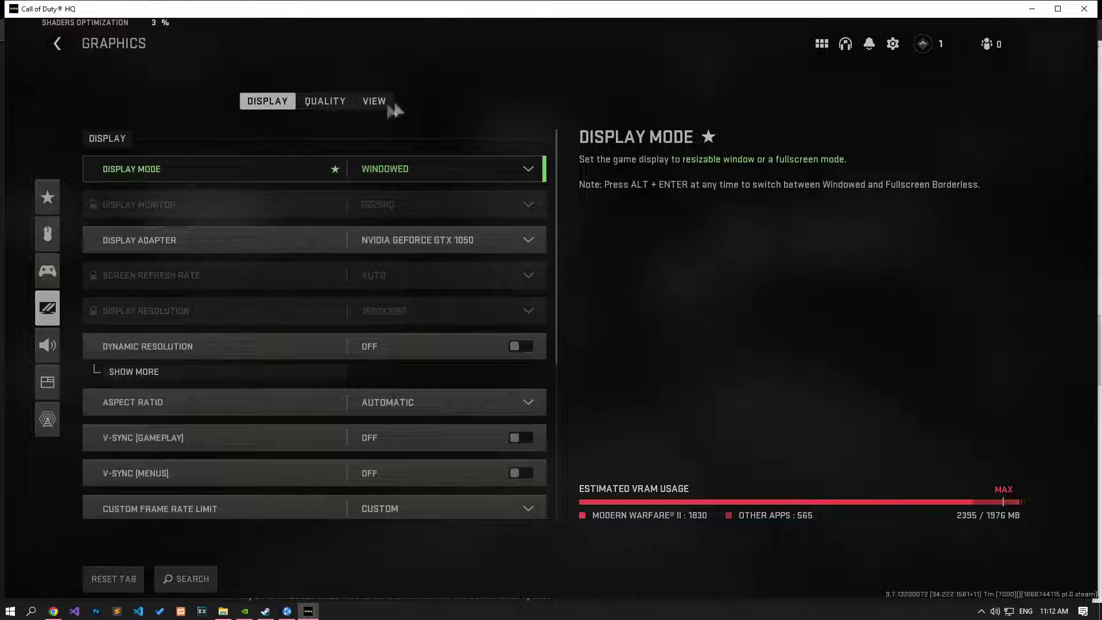
click(326, 102)
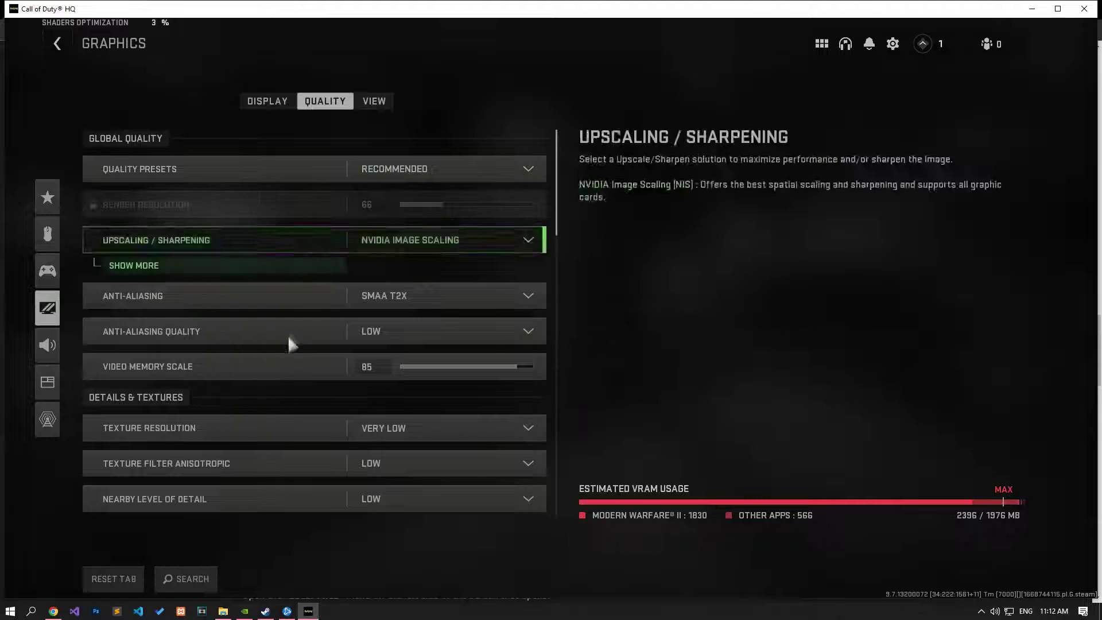
scroll(284, 388, down, 4)
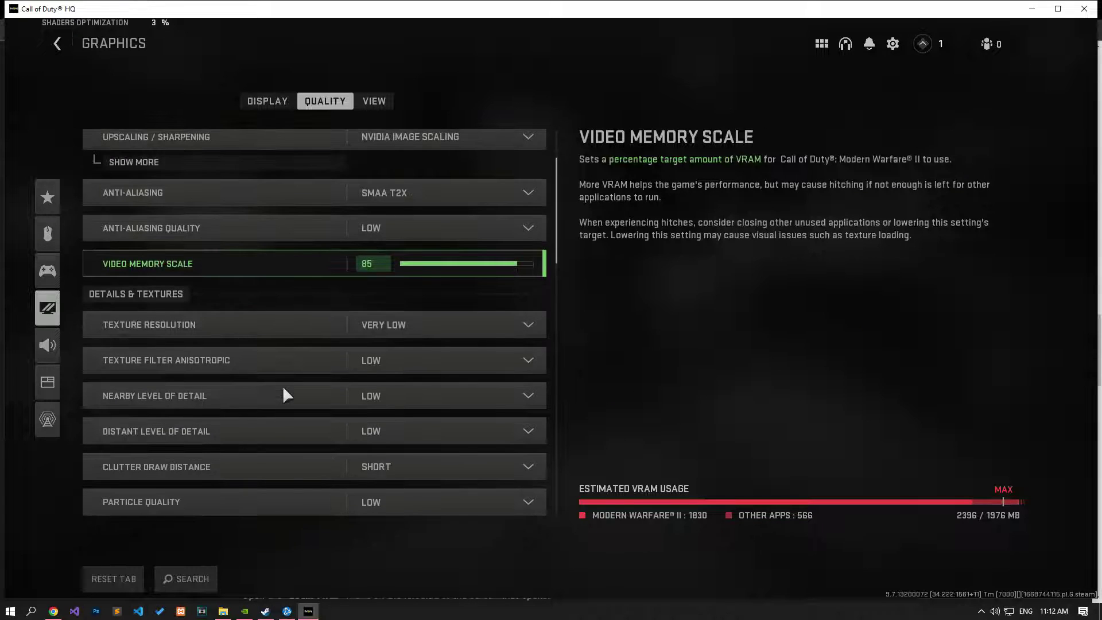
scroll(282, 386, down, 3)
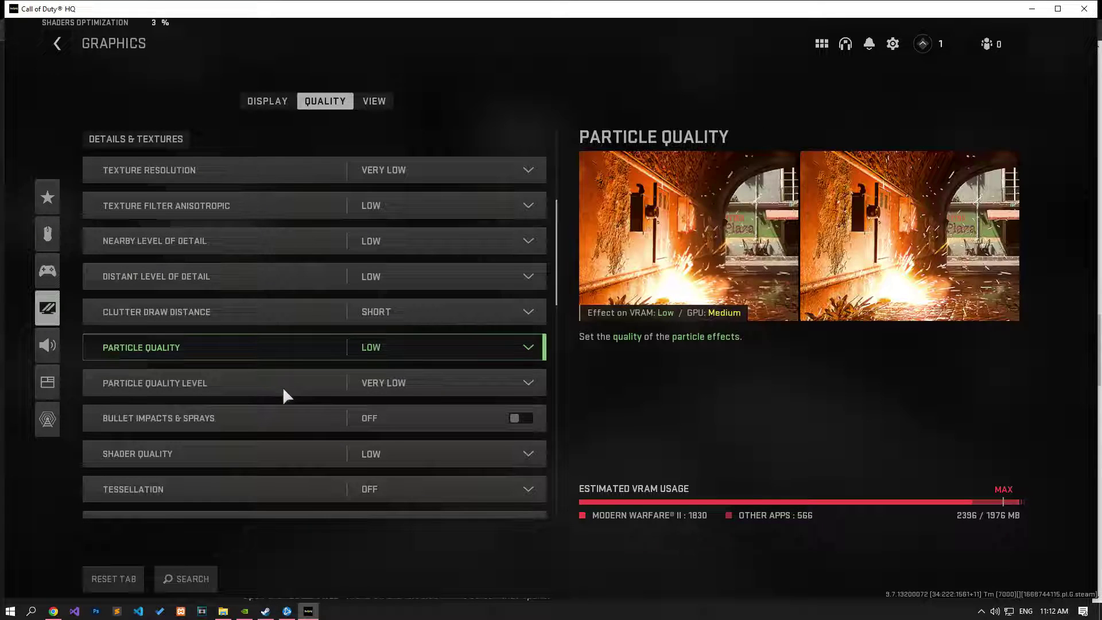
click(384, 454)
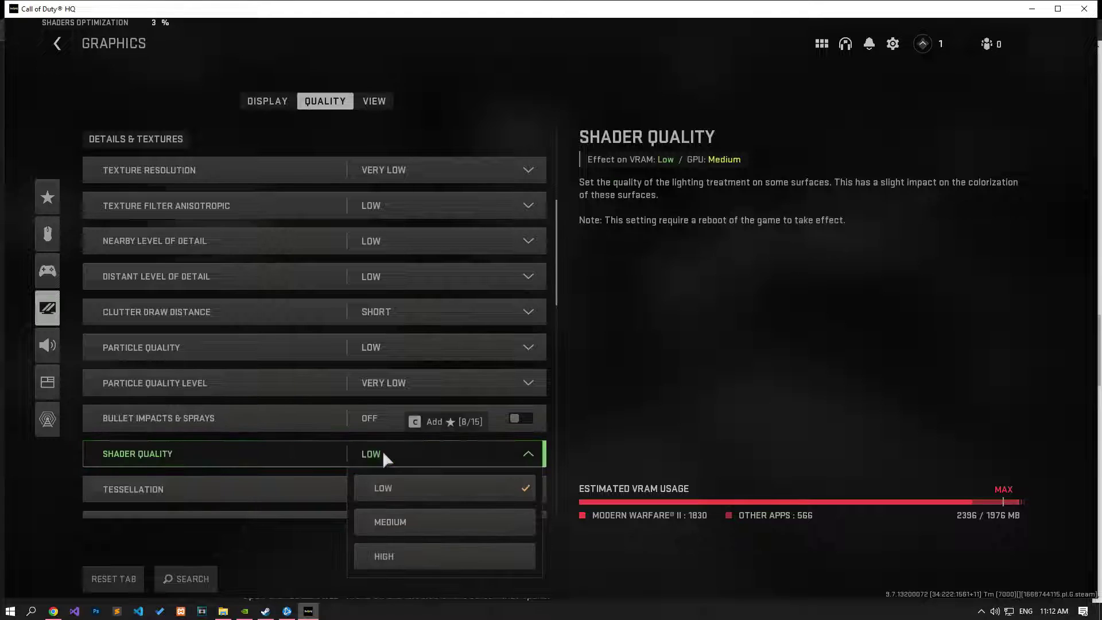
click(445, 492)
scroll(315, 464, down, 3)
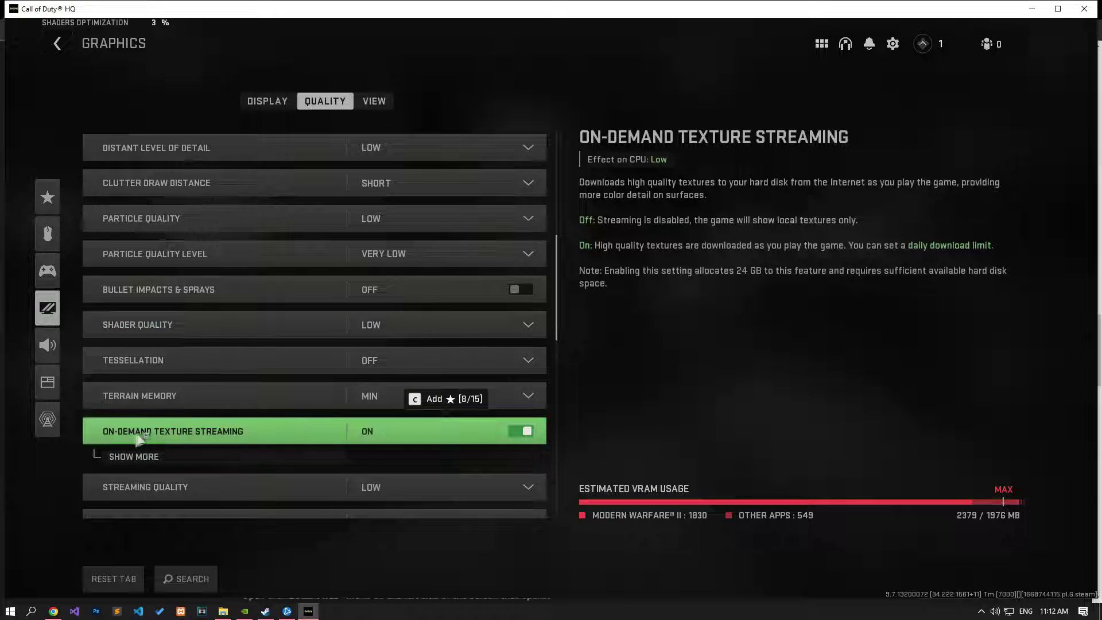
click(525, 430)
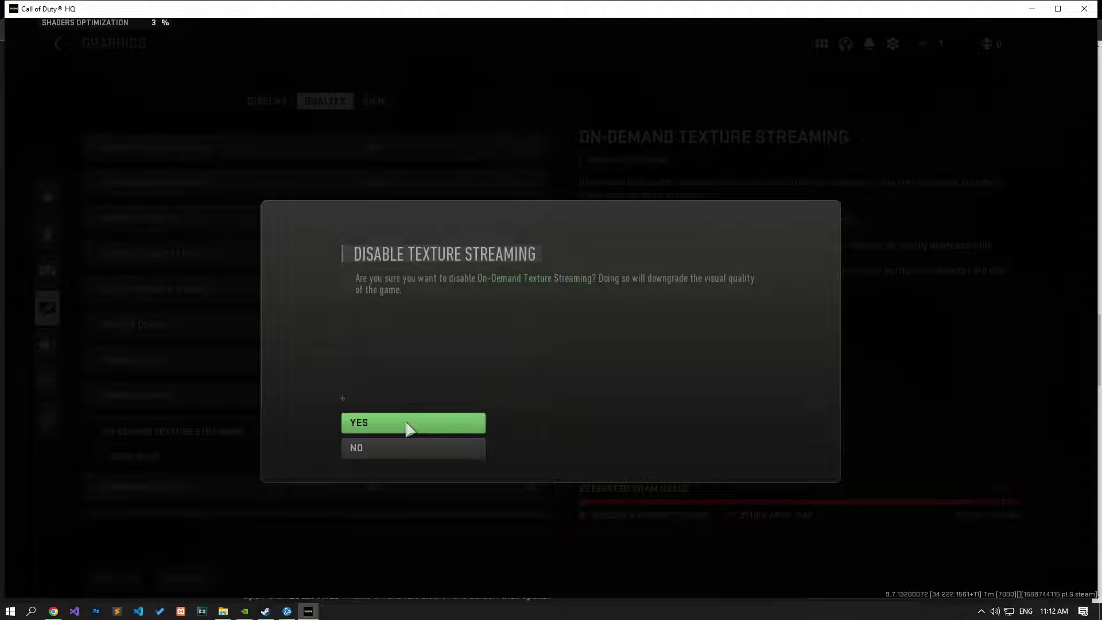
click(406, 425)
Turn NVIDIA Reflex Low Latency off and apply the settings despite the VRAM warning
scroll(406, 424, down, 8)
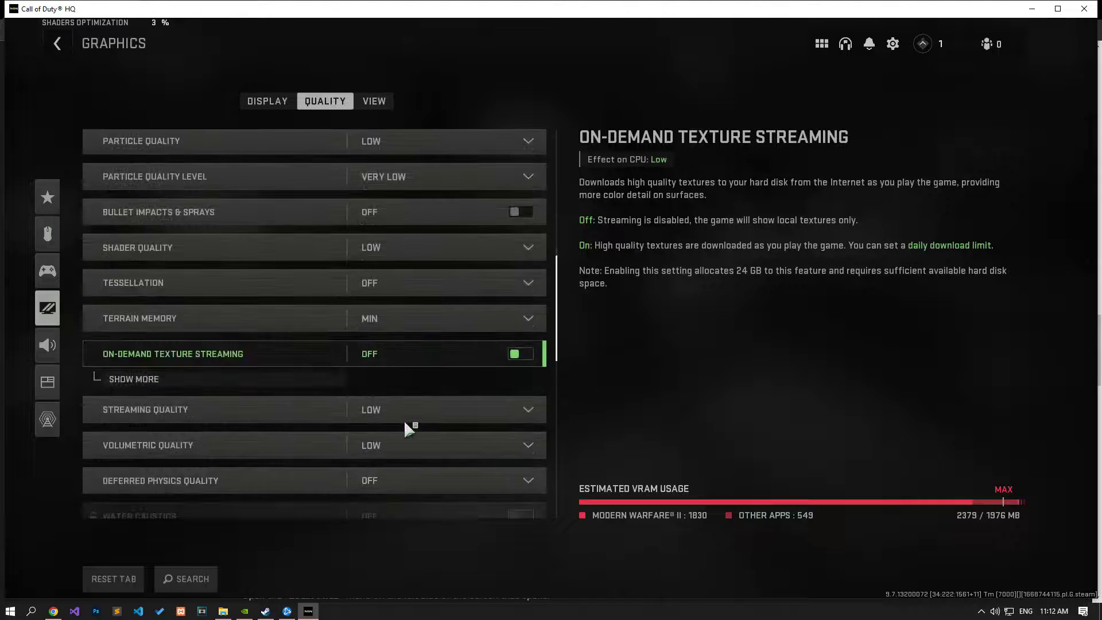
scroll(405, 425, down, 7)
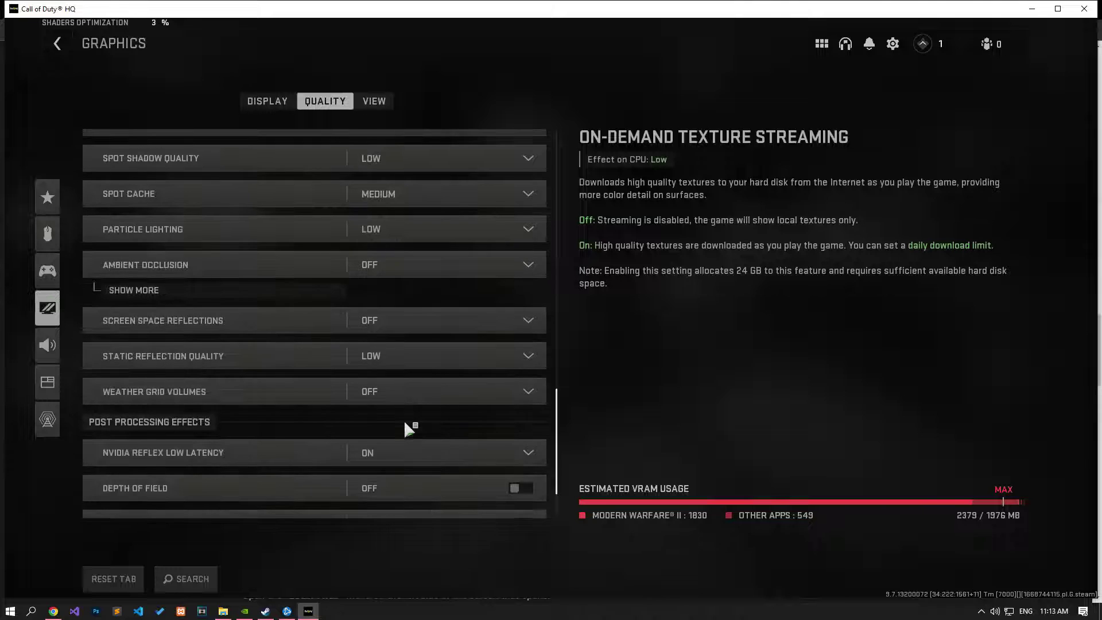
scroll(405, 423, down, 2)
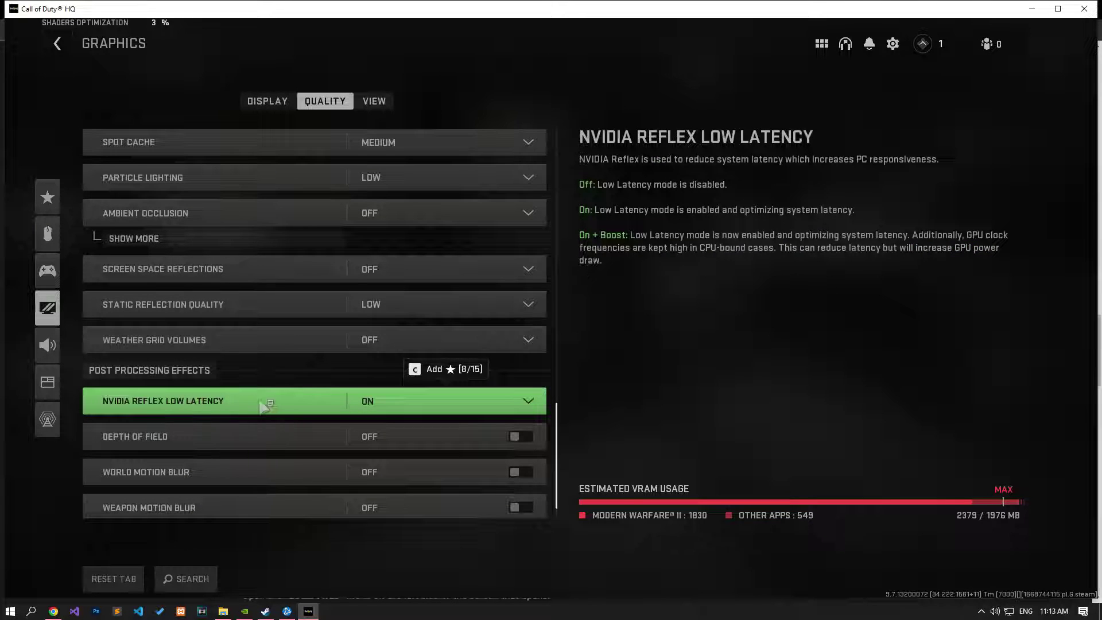
click(403, 401)
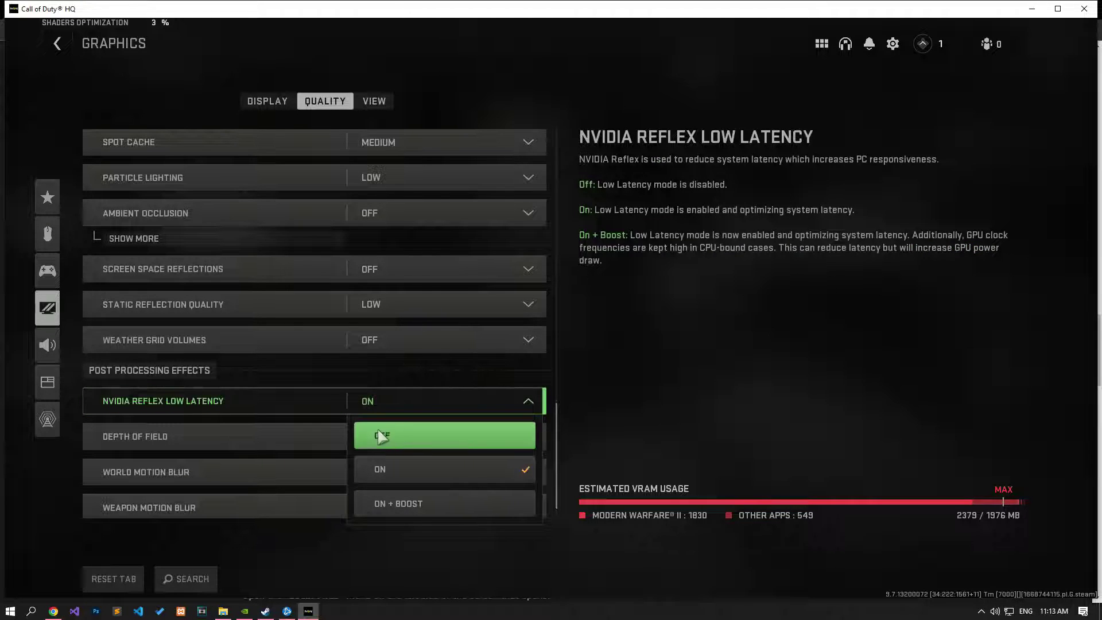
click(397, 436)
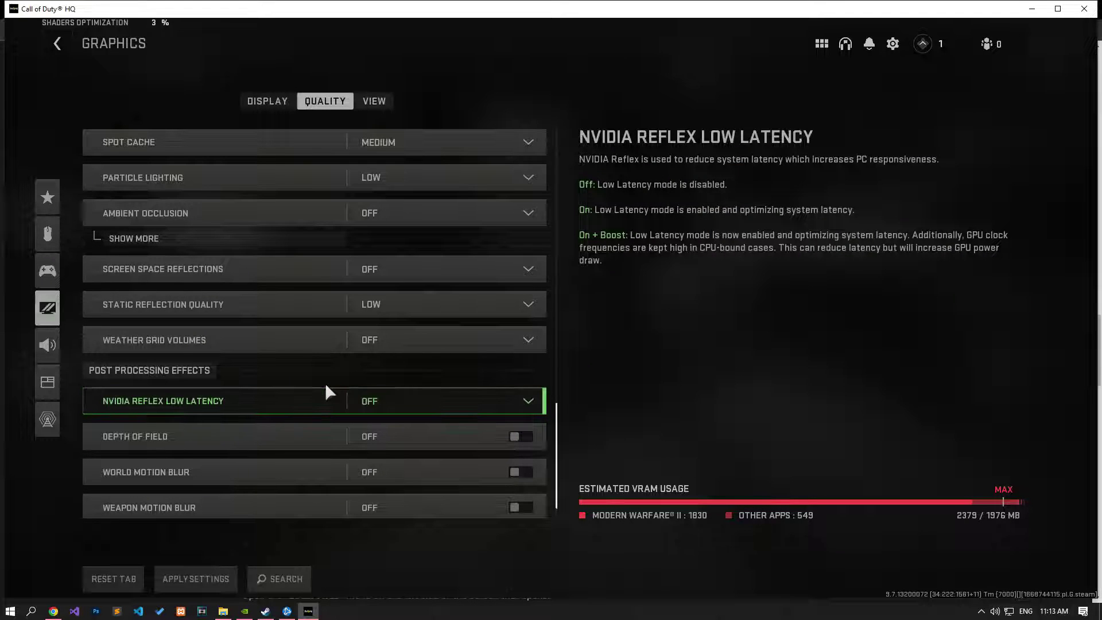
click(180, 578)
click(372, 450)
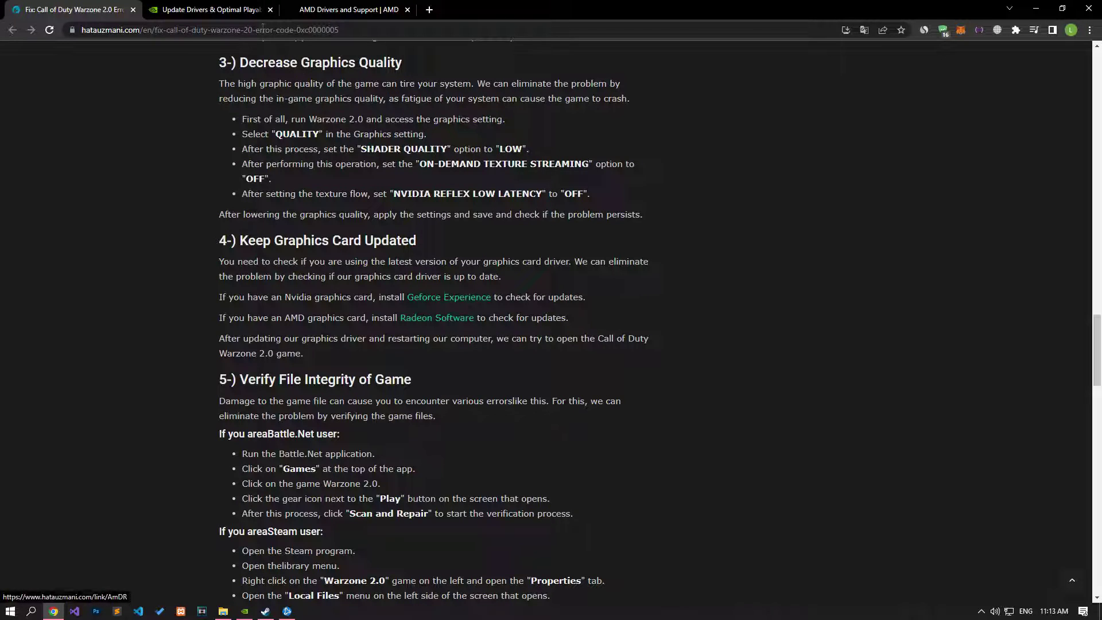
Bring up the GeForce Experience download page in Chrome, then the AMD Drivers and Support page
click(236, 13)
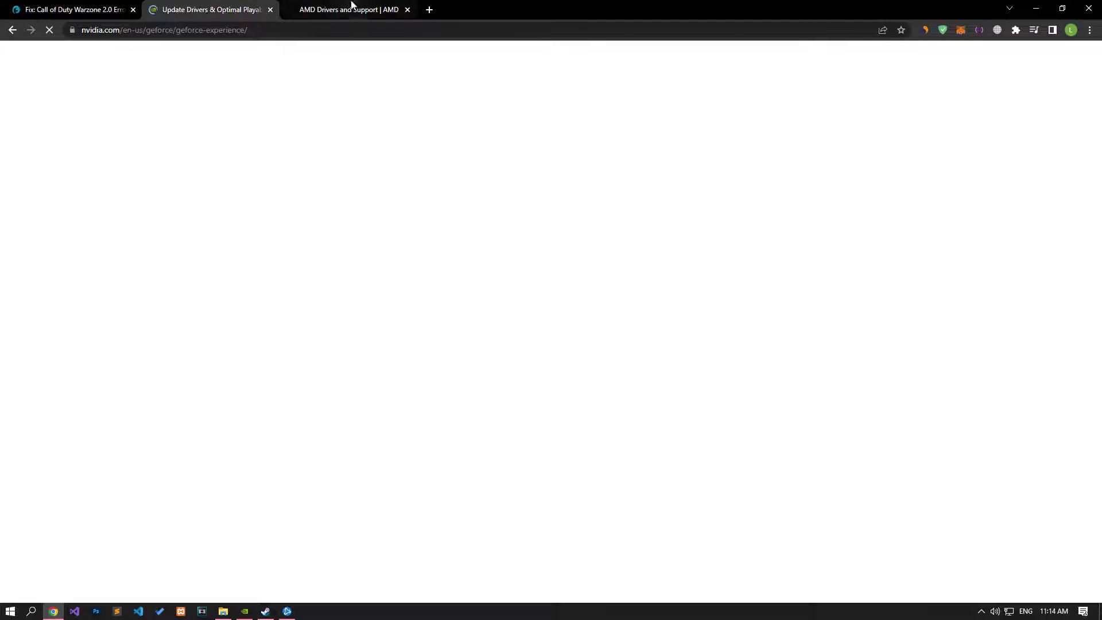
click(351, 8)
click(224, 6)
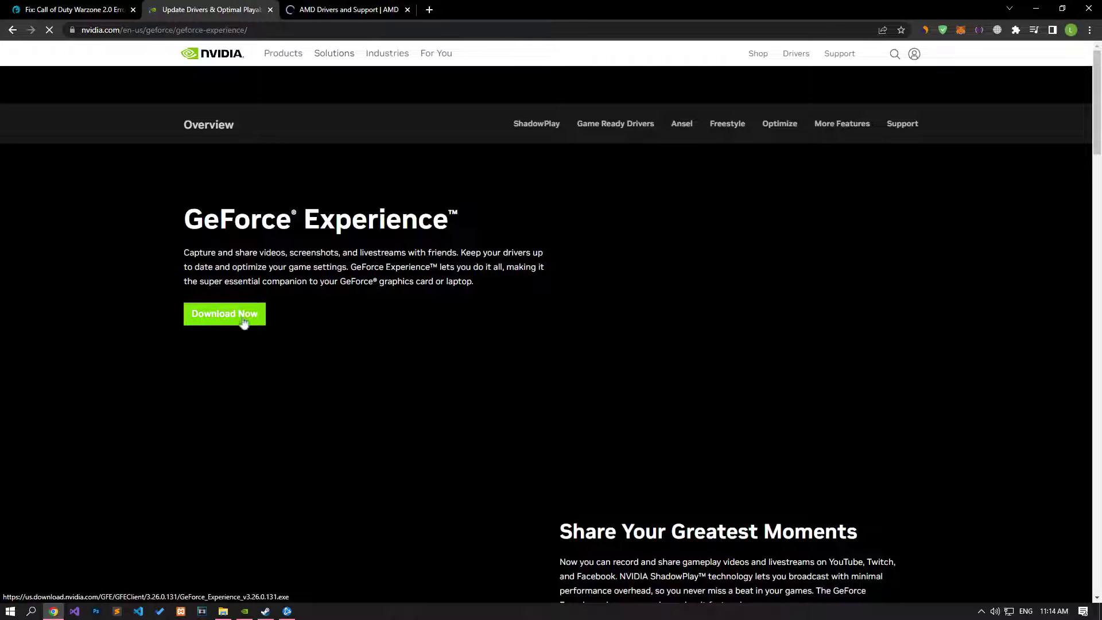
click(351, 9)
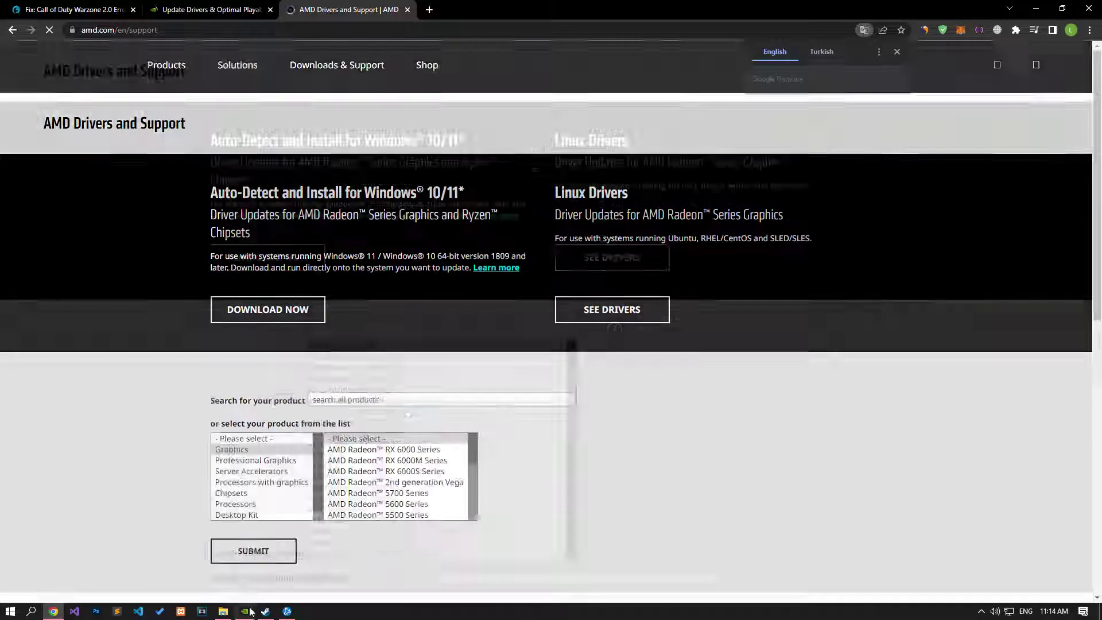
Check for driver updates in GeForce Experience, confirming Game Ready Driver 526.98 is current, then close it
click(245, 610)
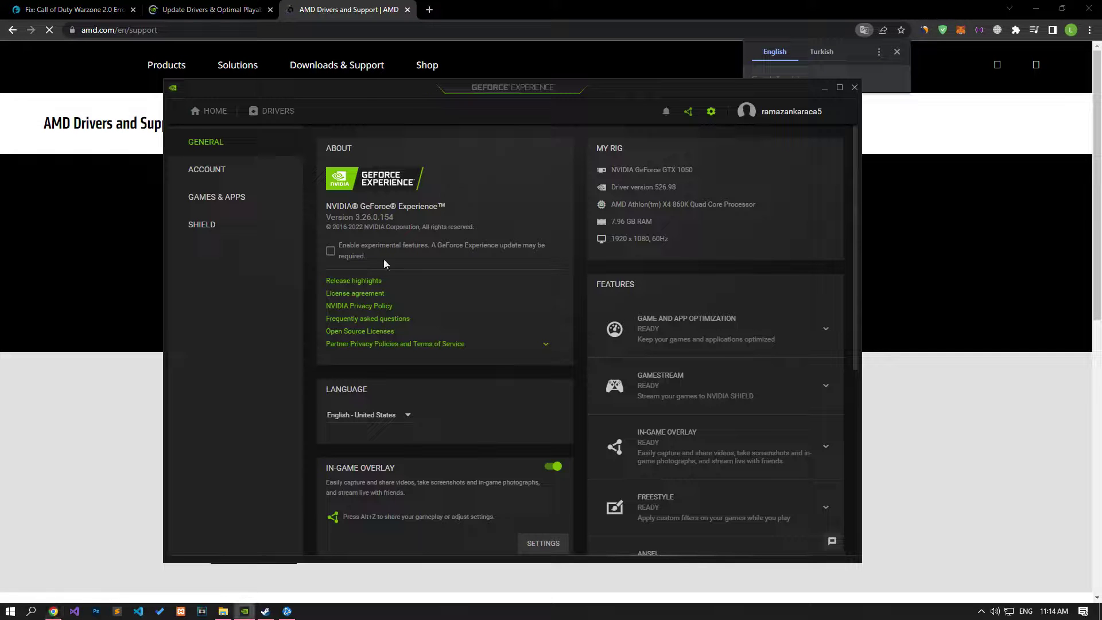
click(288, 119)
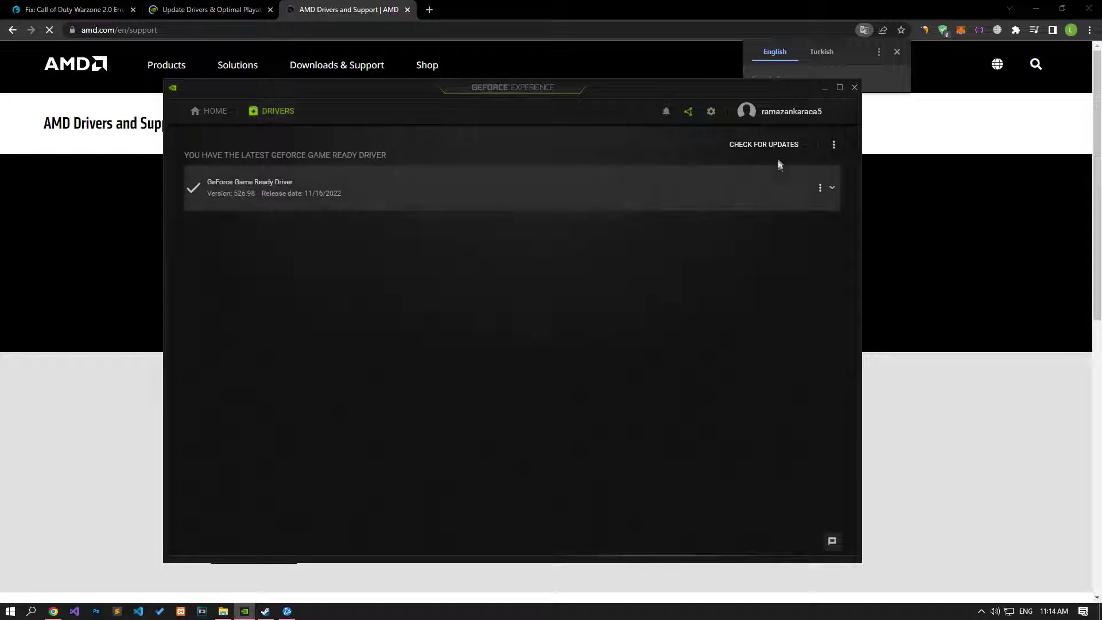
click(757, 148)
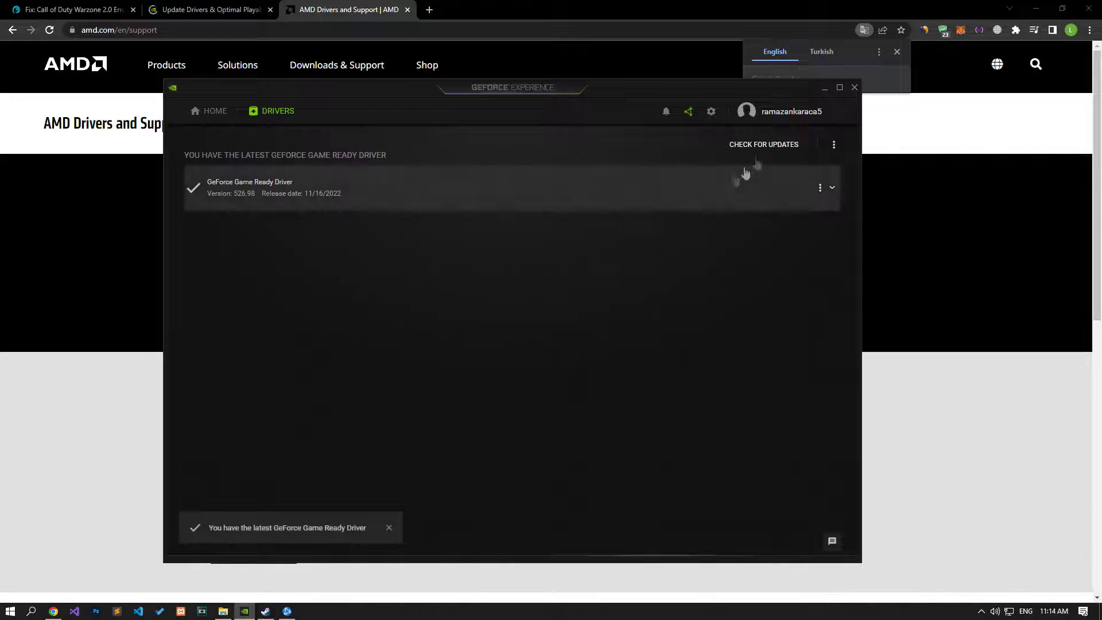
click(854, 88)
Scroll the Warzone fix article to its next step and bring Steam forward
click(109, 10)
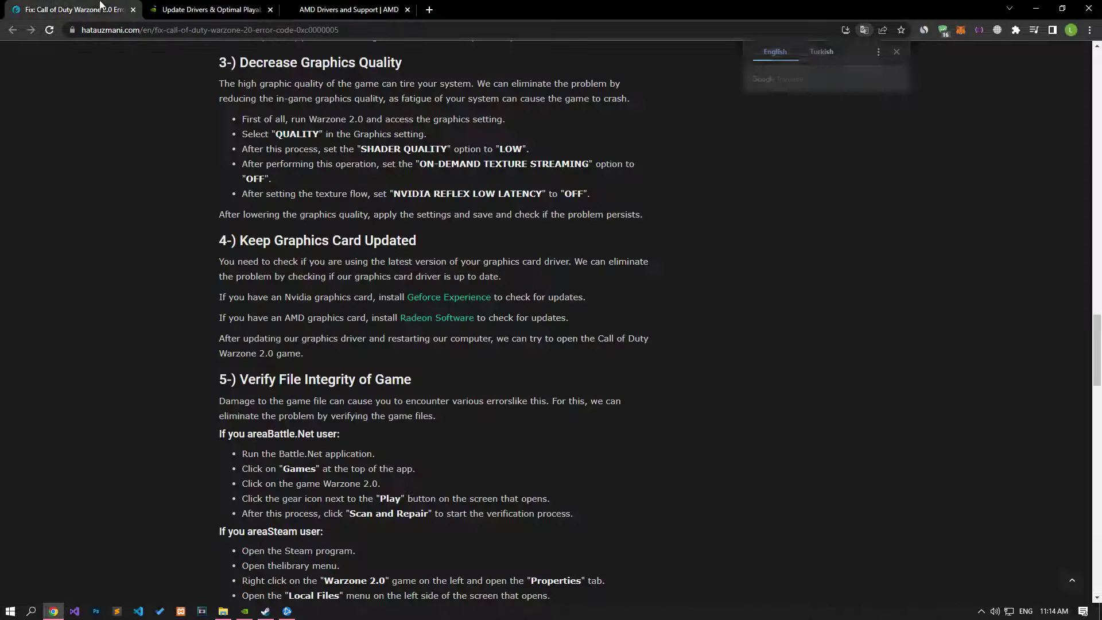
scroll(95, 308, down, 4)
scroll(96, 313, down, 2)
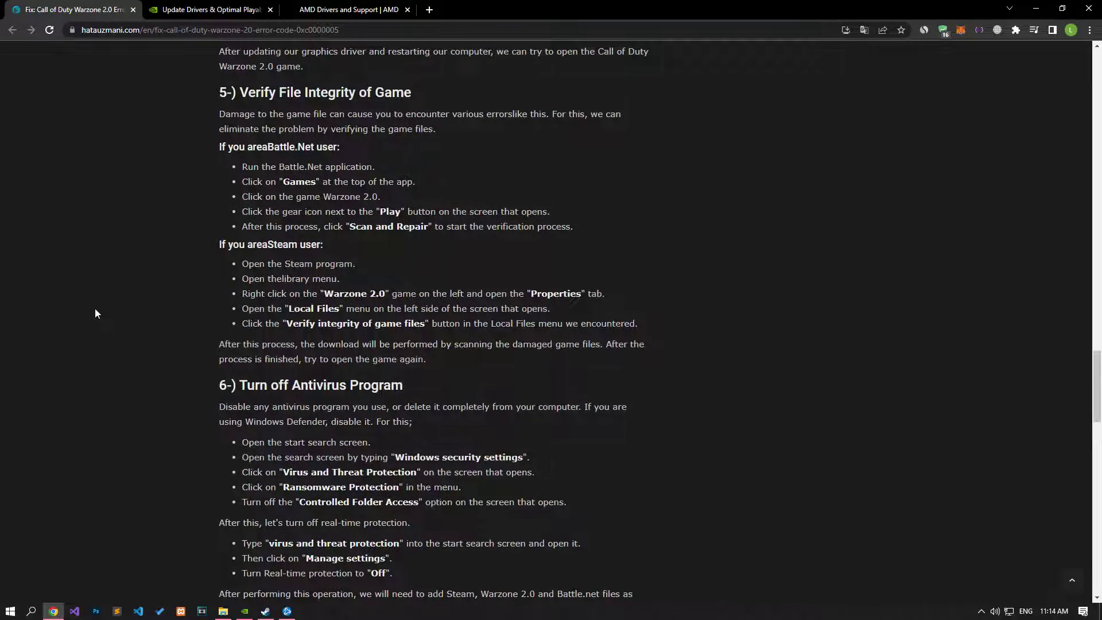
click(266, 612)
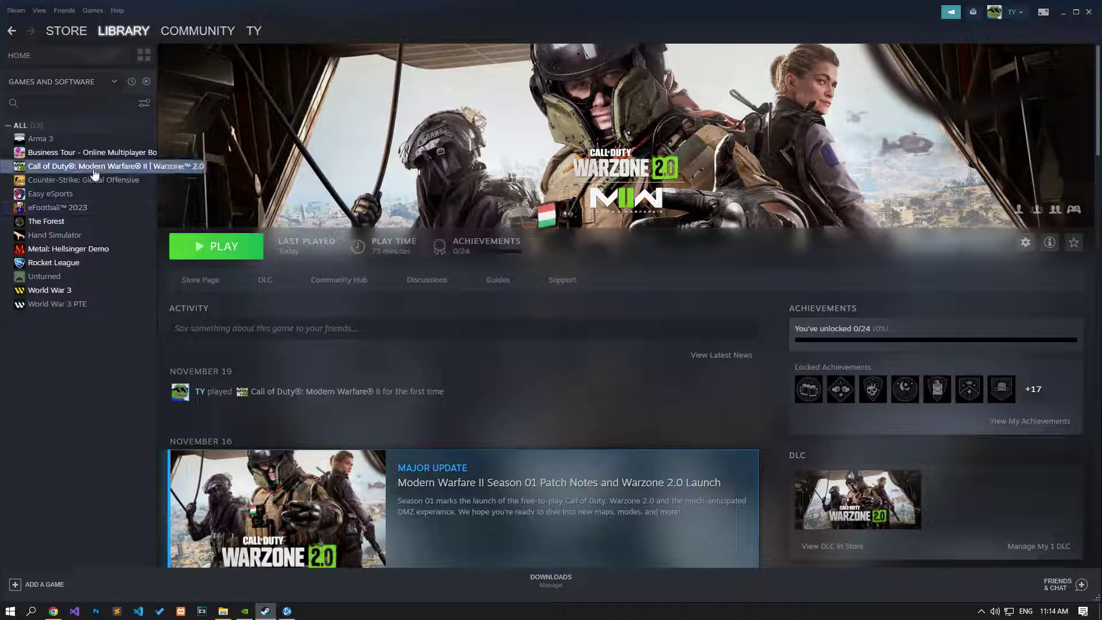
Verify the integrity of Modern Warfare II's game files from Steam's Local Files properties
right_click(94, 168)
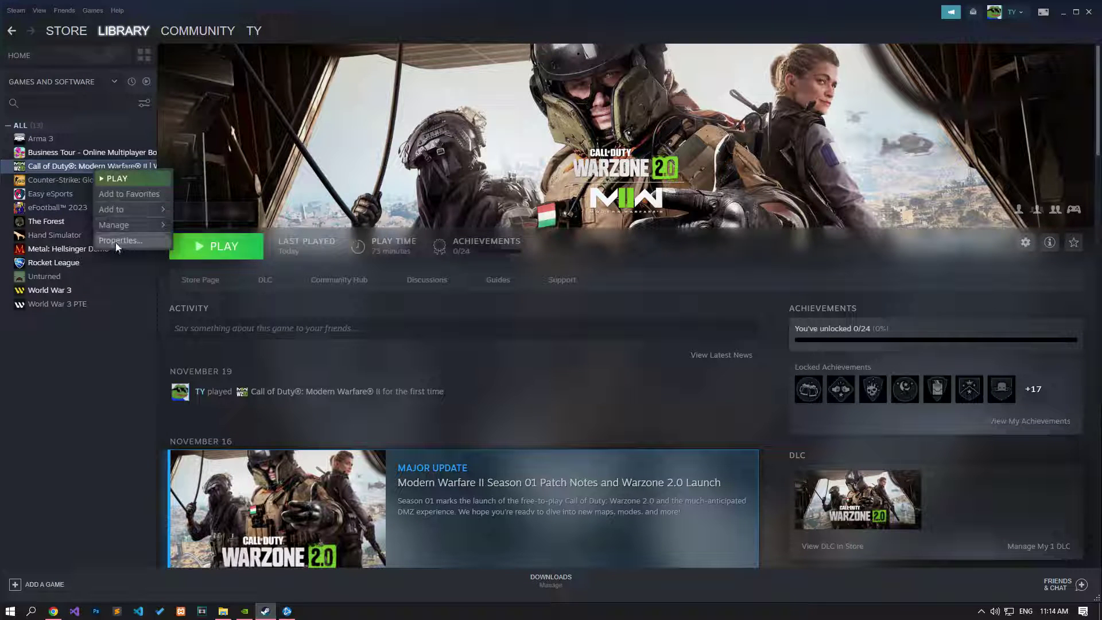
click(117, 248)
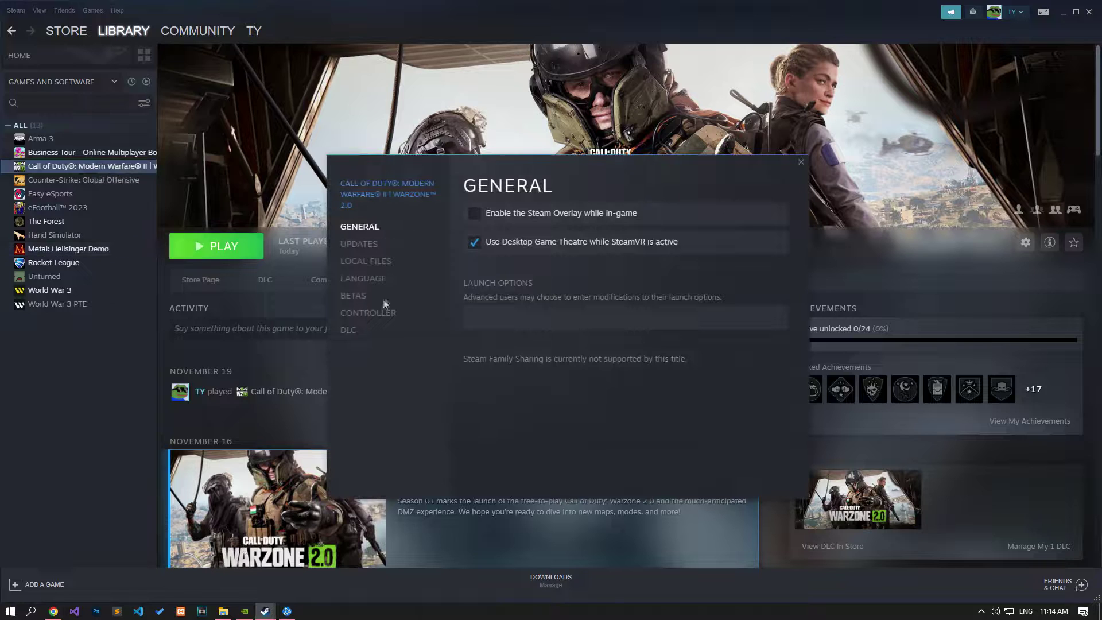
click(366, 261)
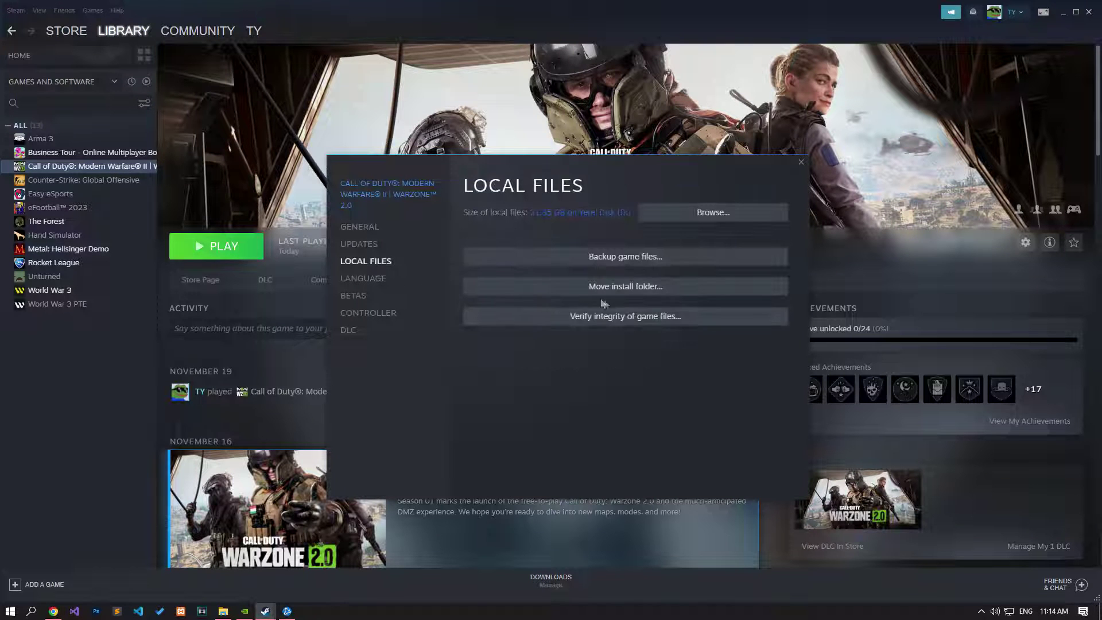
click(651, 325)
click(292, 612)
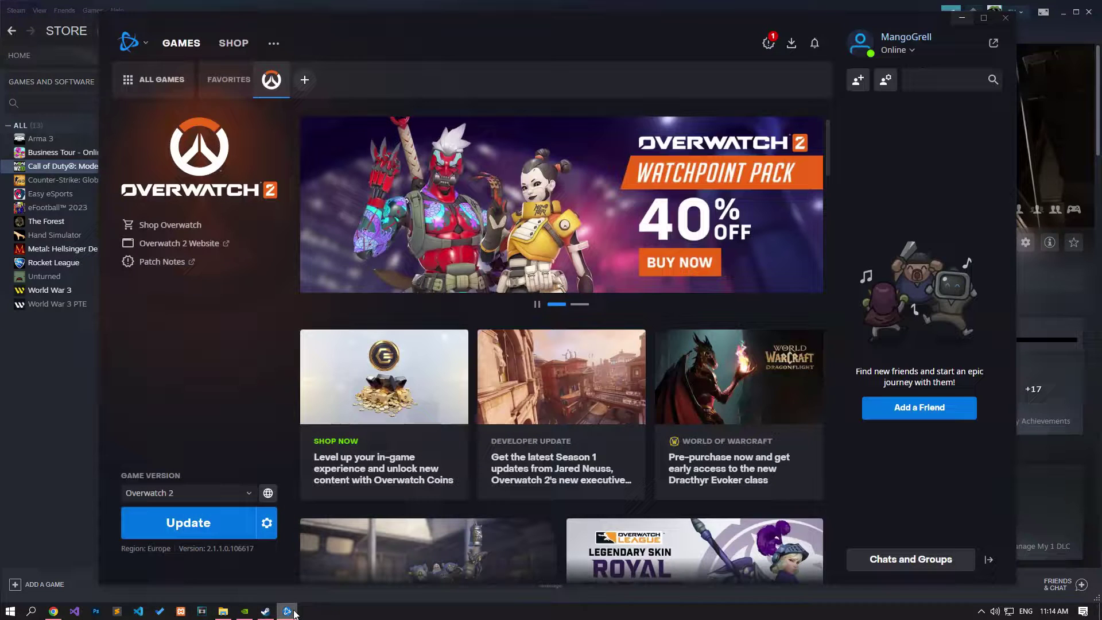
Show Battle.net's game options menu with Scan and Repair, then go back to the Chrome fix guide
click(275, 514)
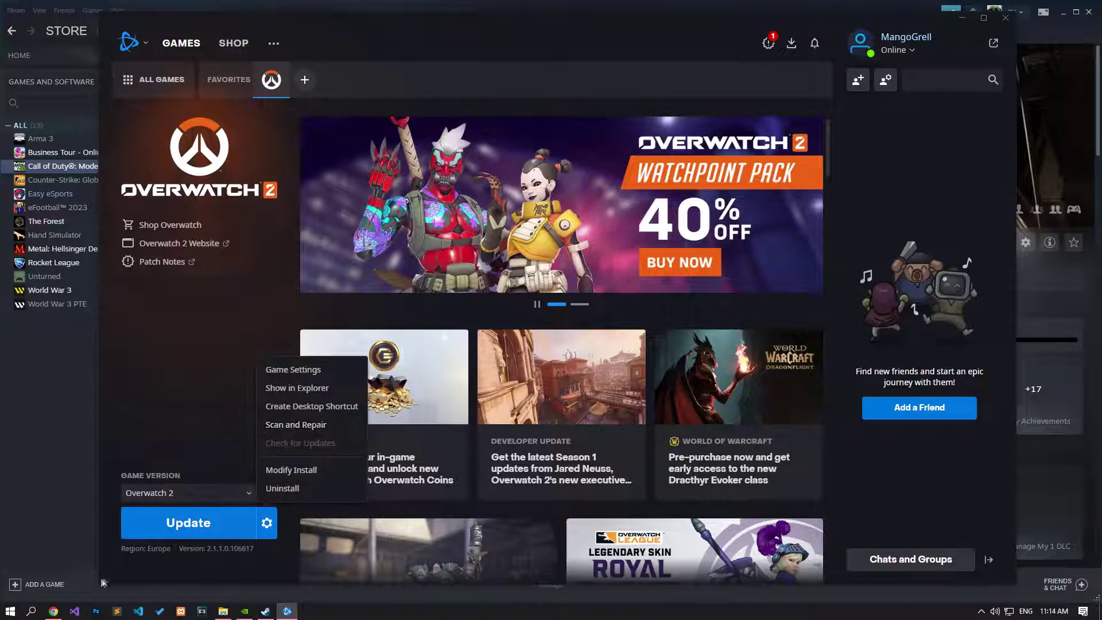
click(54, 612)
scroll(127, 453, down, 6)
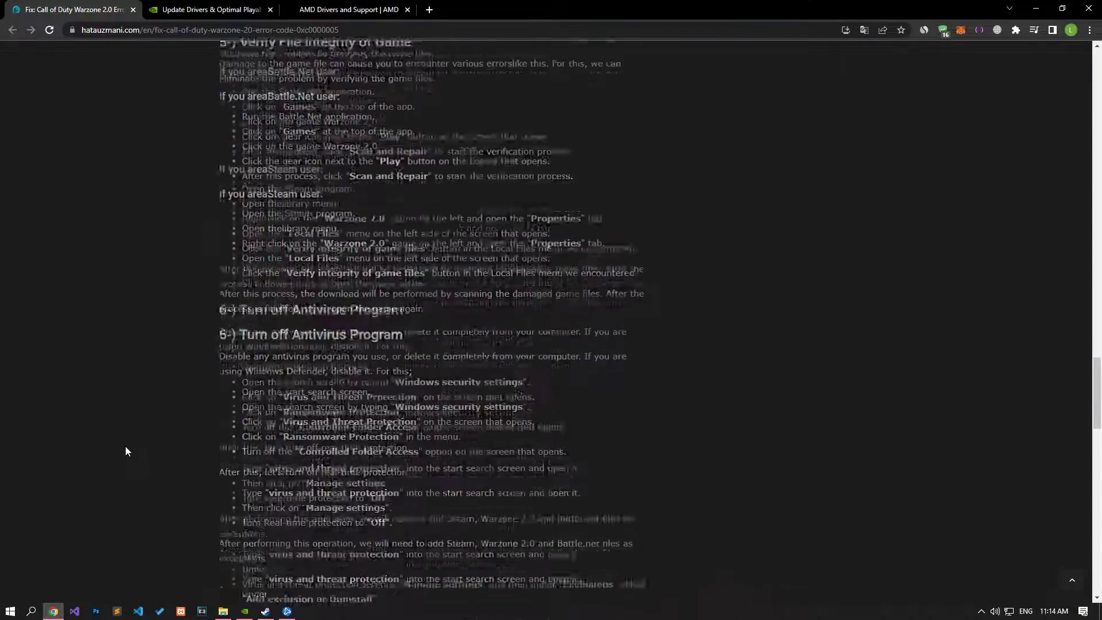
Scroll to the guide's Turn off Antivirus Program section and open the Start menu
scroll(127, 451, up, 1)
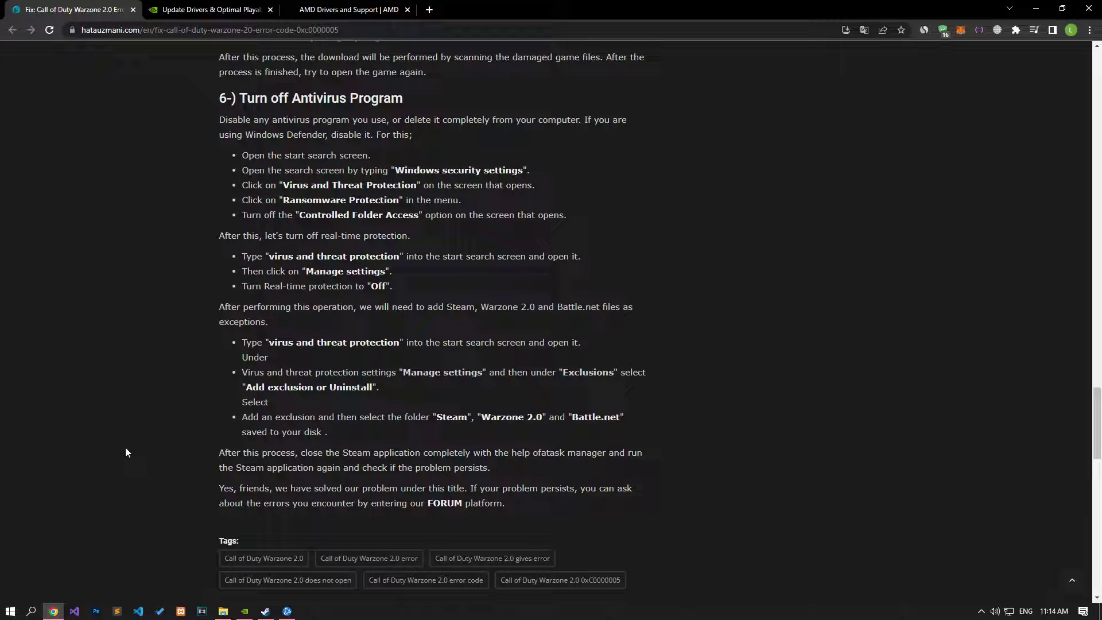
click(9, 611)
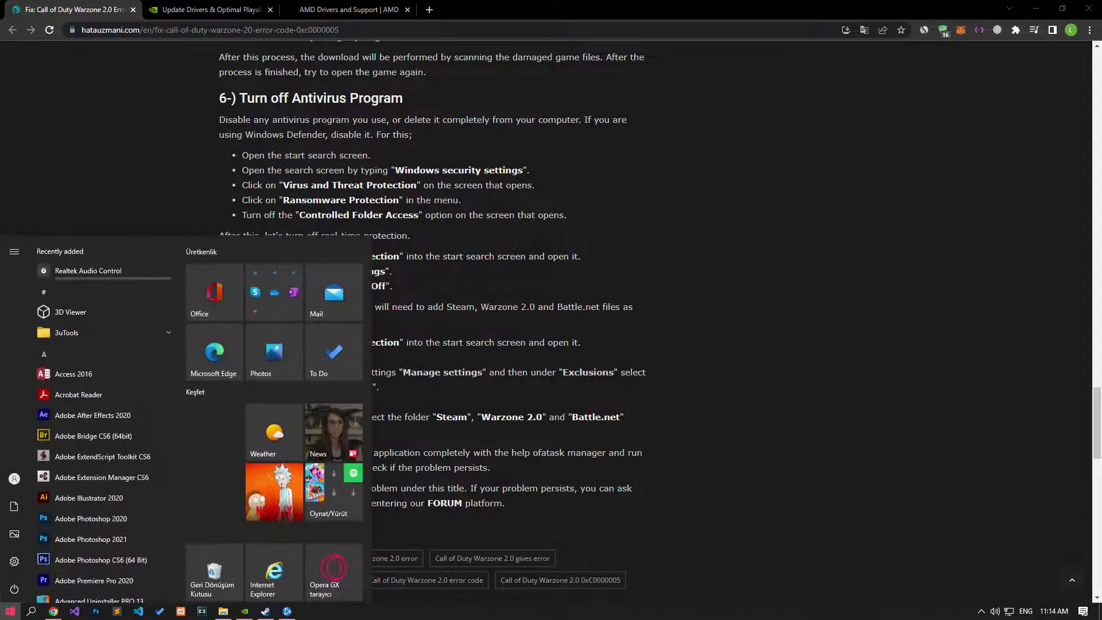
Search 'vir' to reach Virus & threat protection settings and confirm Controlled folder access is off
text(vir)
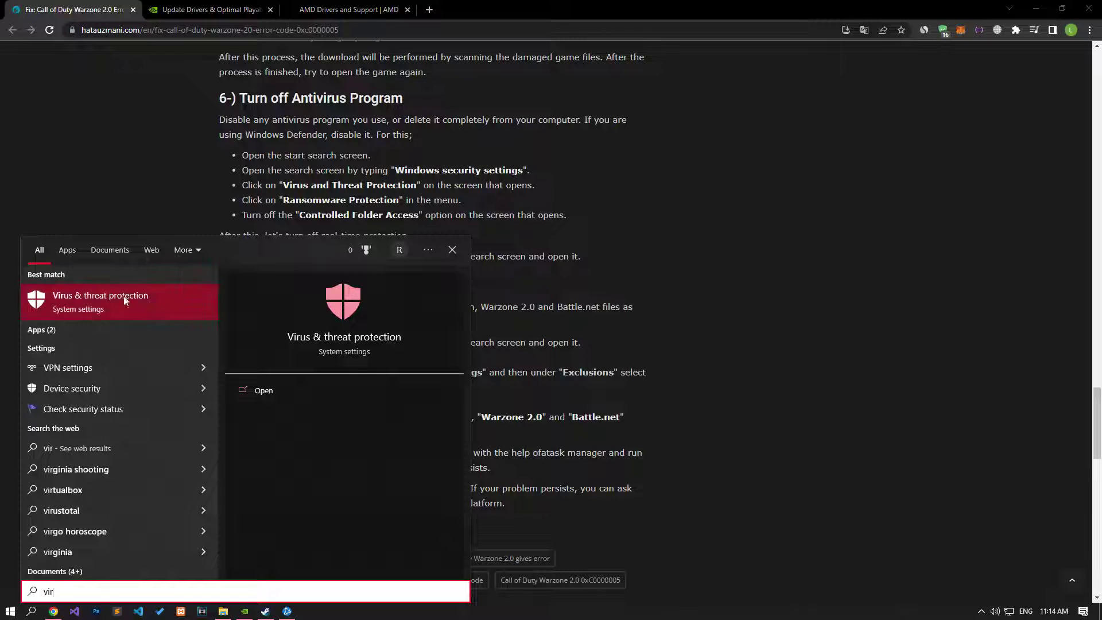
click(128, 302)
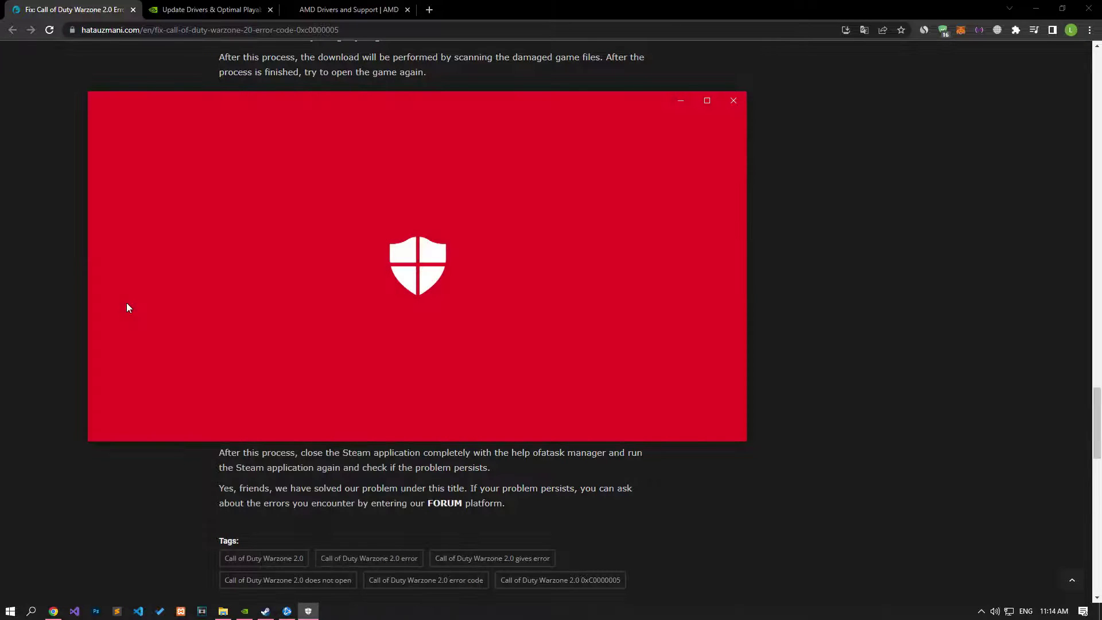
scroll(310, 322, down, 3)
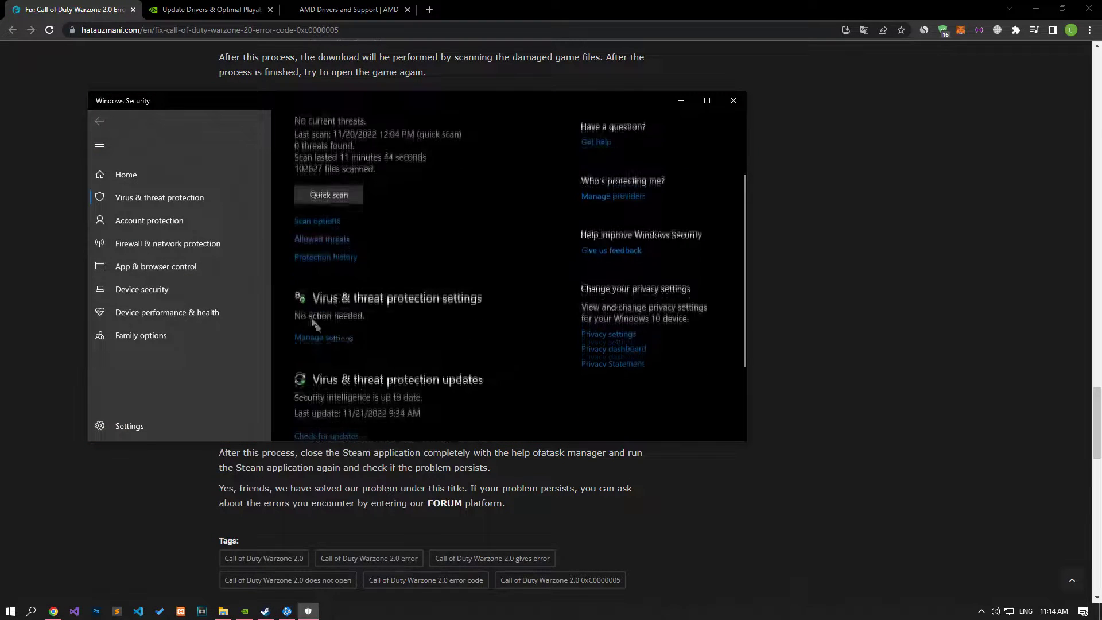
click(325, 341)
scroll(325, 336, down, 5)
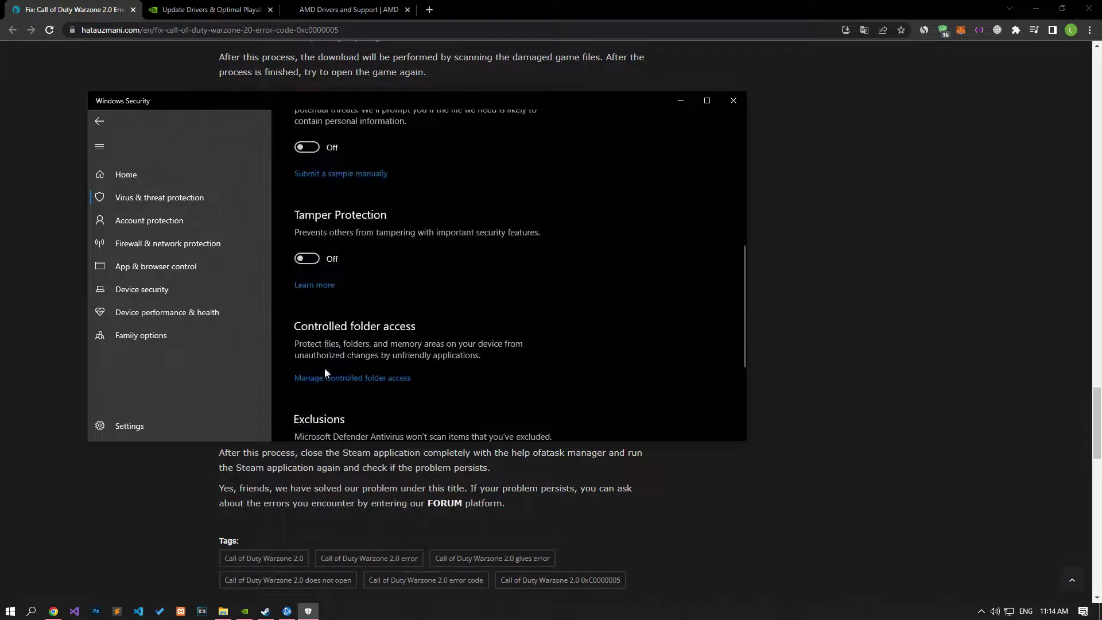
click(402, 379)
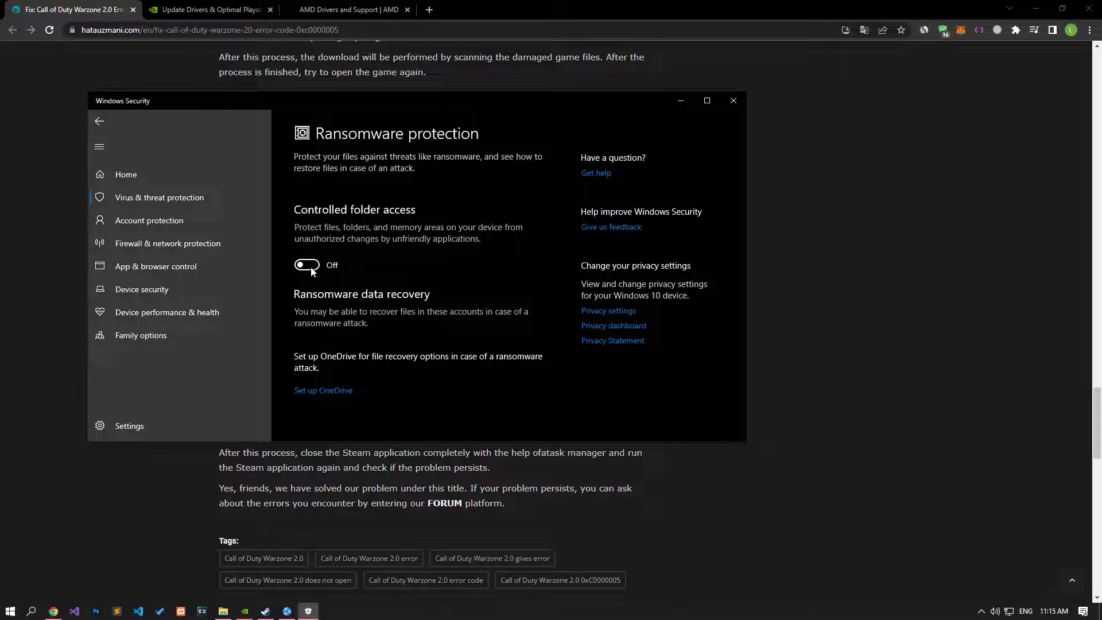
click(99, 122)
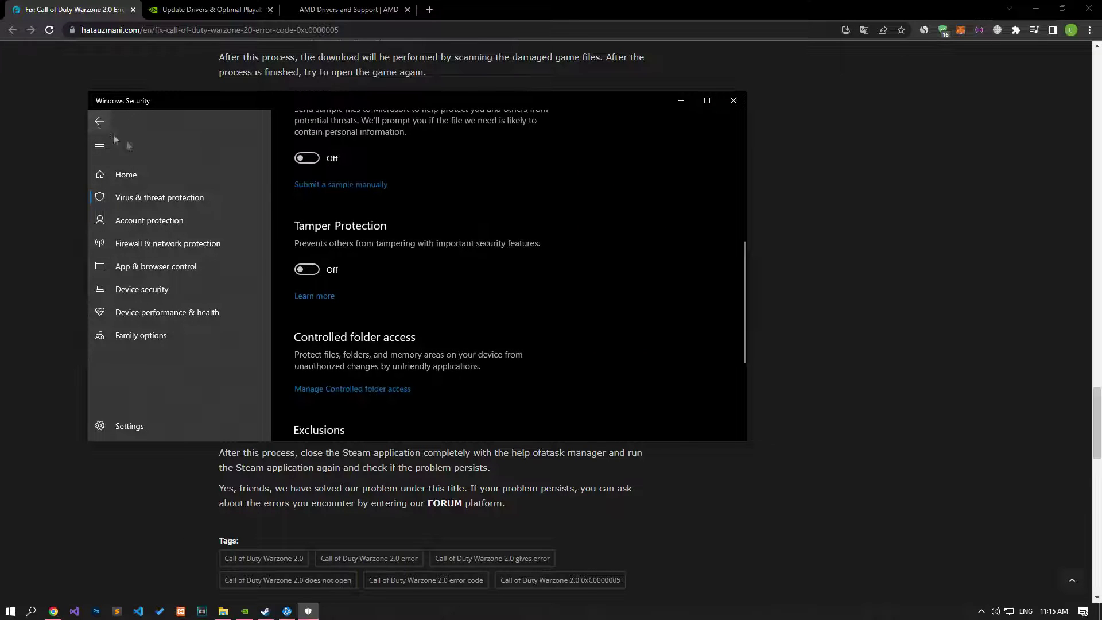
scroll(353, 300, up, 3)
scroll(353, 299, up, 3)
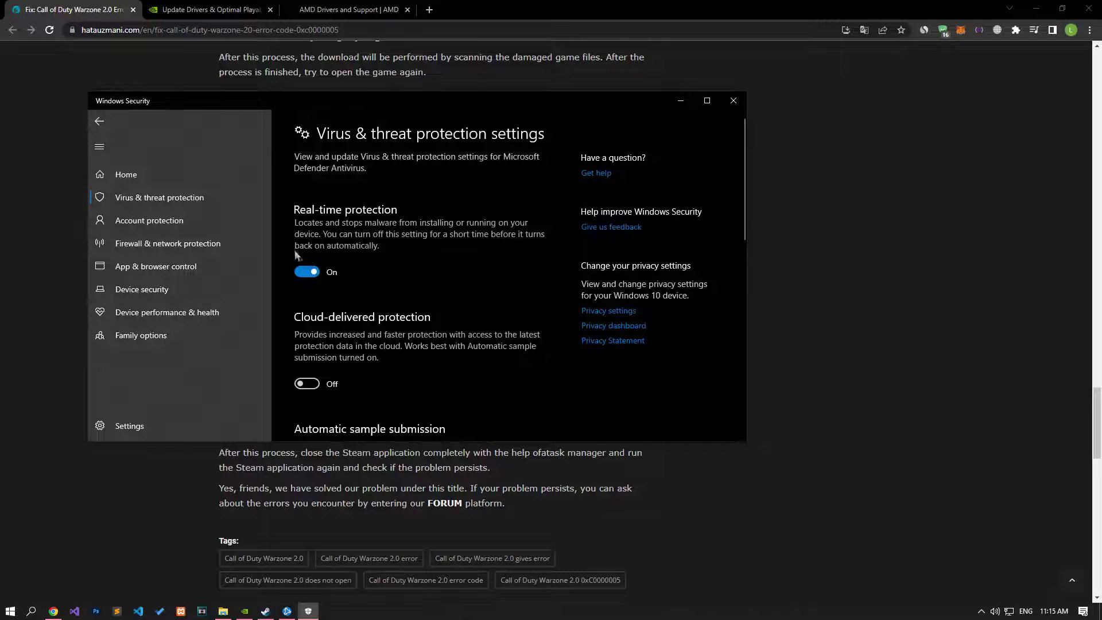
scroll(381, 338, down, 10)
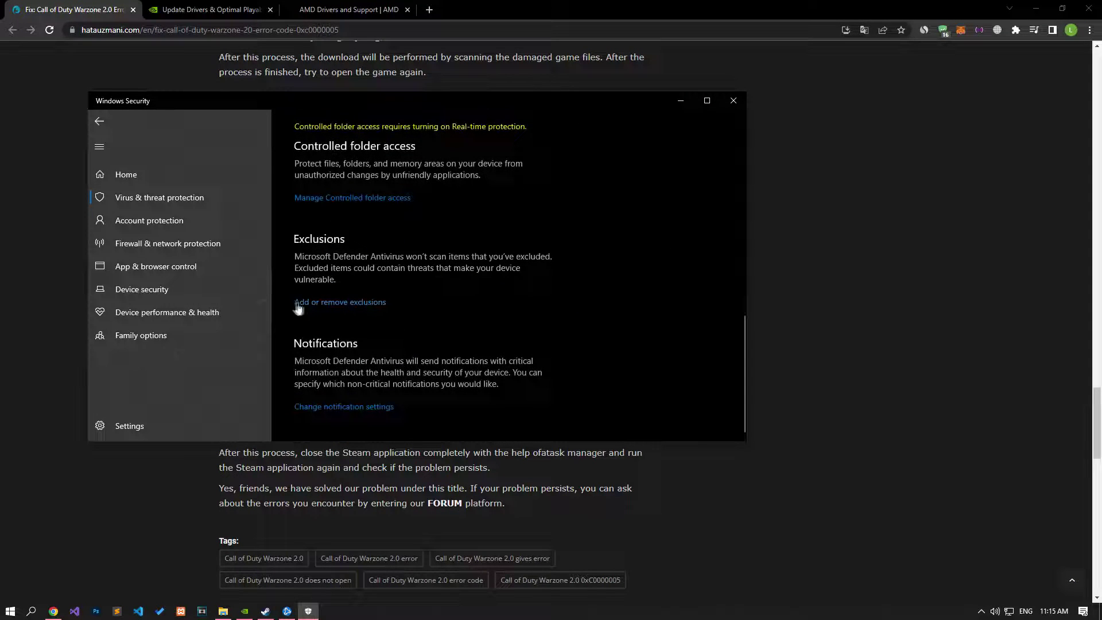
Start a new Folder exclusion in Windows Security, bringing the Select Folder picker up at Documents
click(379, 303)
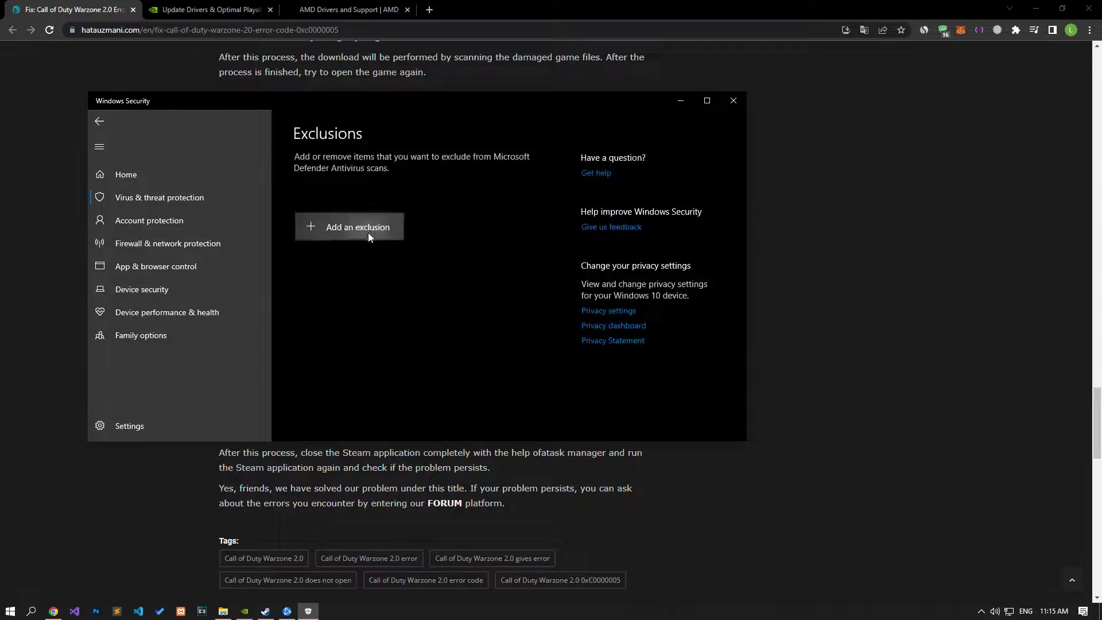
click(367, 233)
click(341, 277)
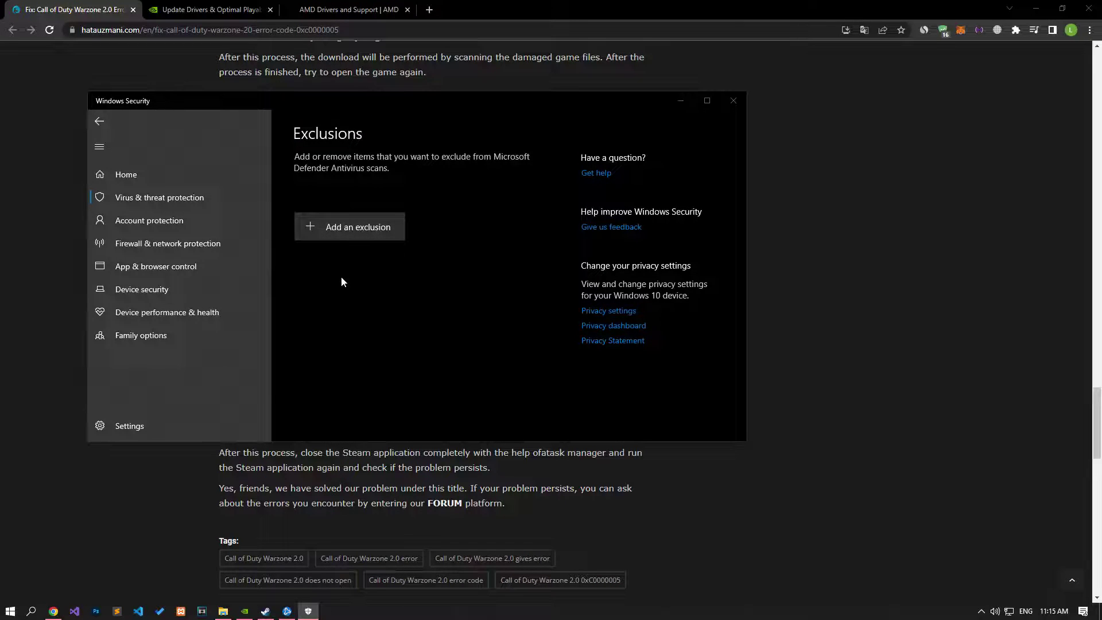
click(223, 611)
click(284, 98)
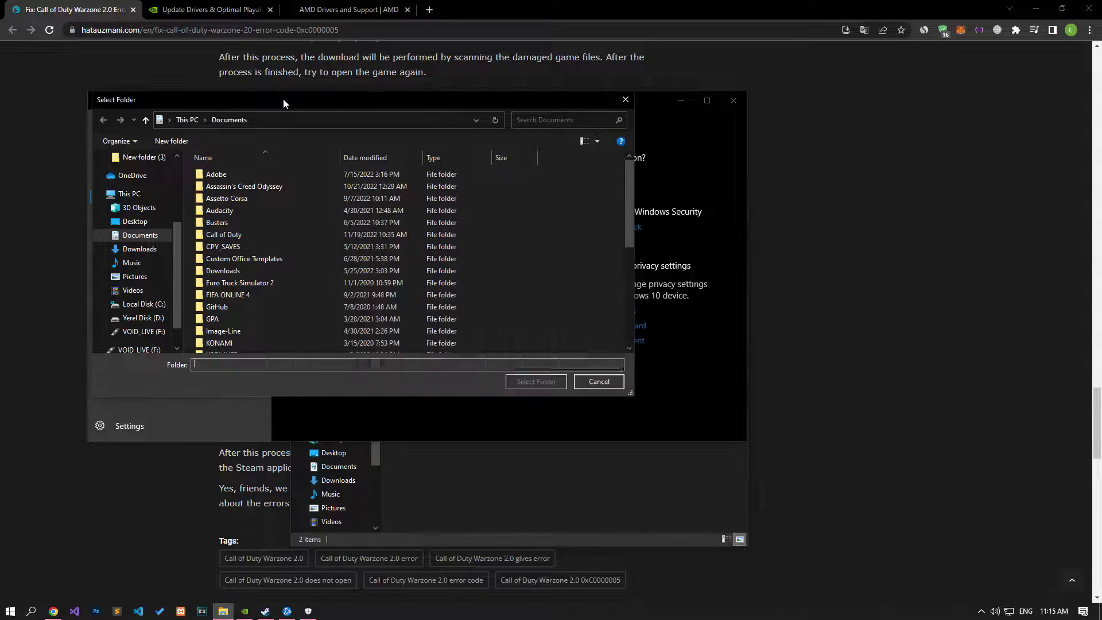